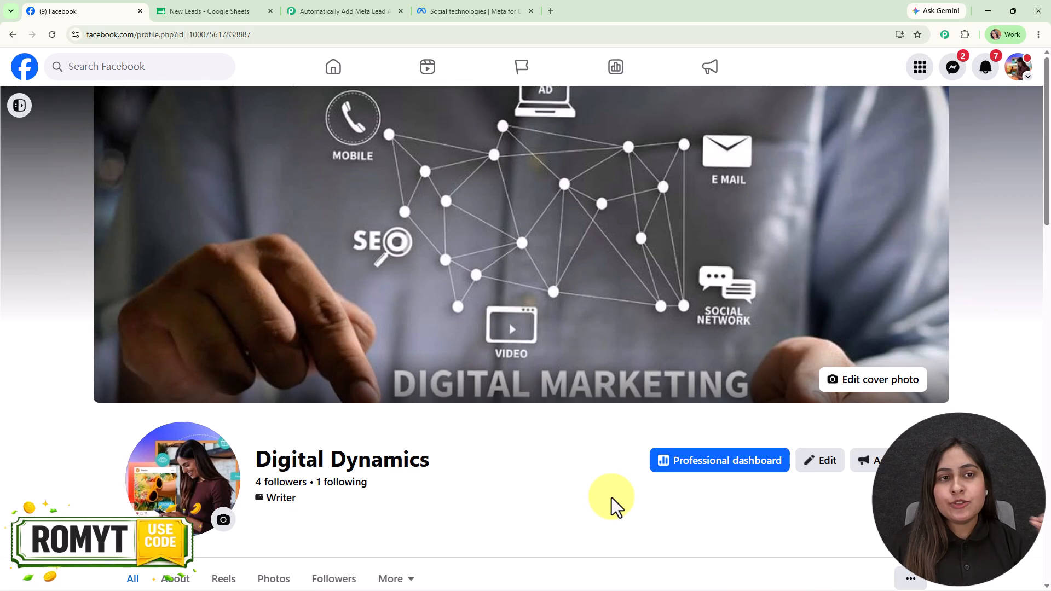
Review the New Leads spreadsheet and the workflow that links Facebook Lead Ads to Google Sheets.
left_click(227, 11)
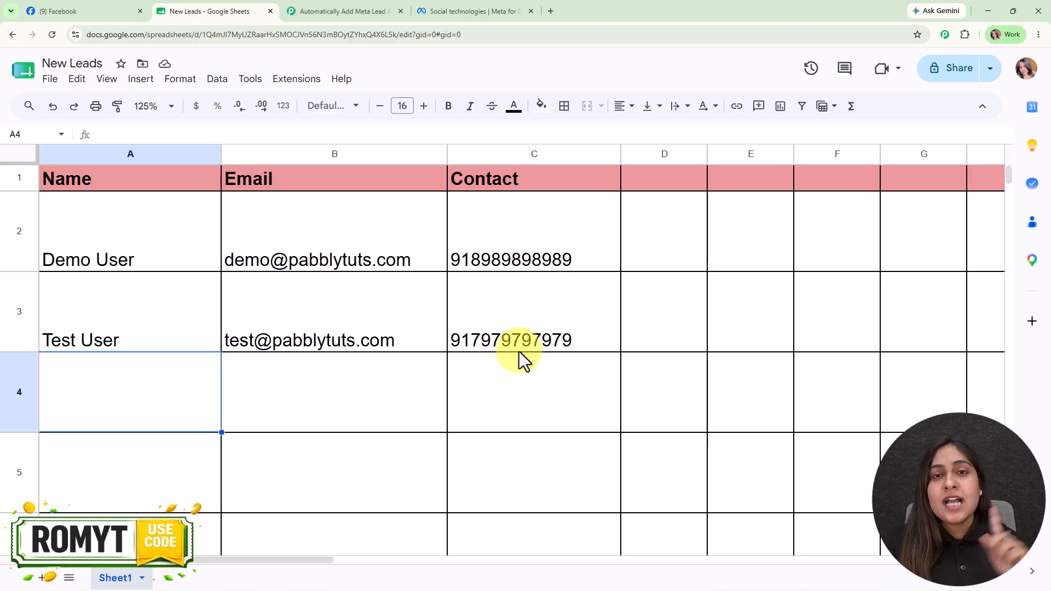
left_click(387, 10)
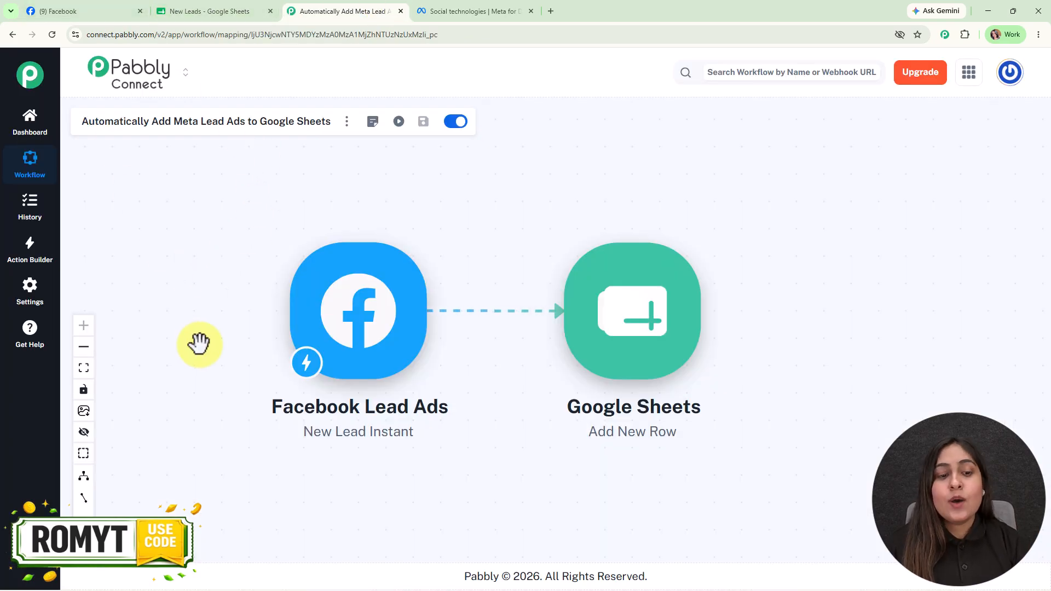
left_click(383, 285)
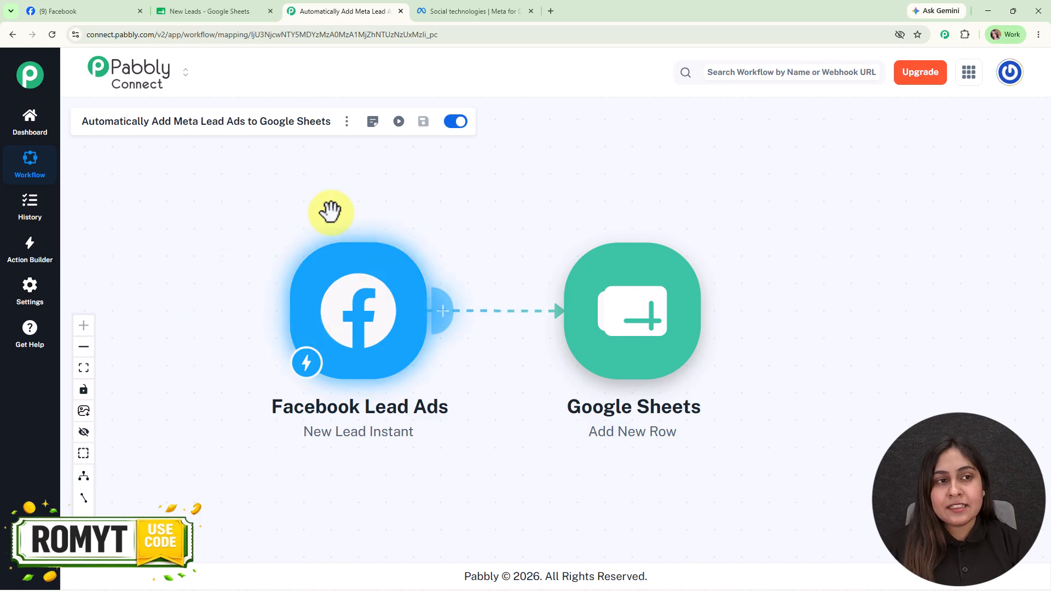
left_click(187, 14)
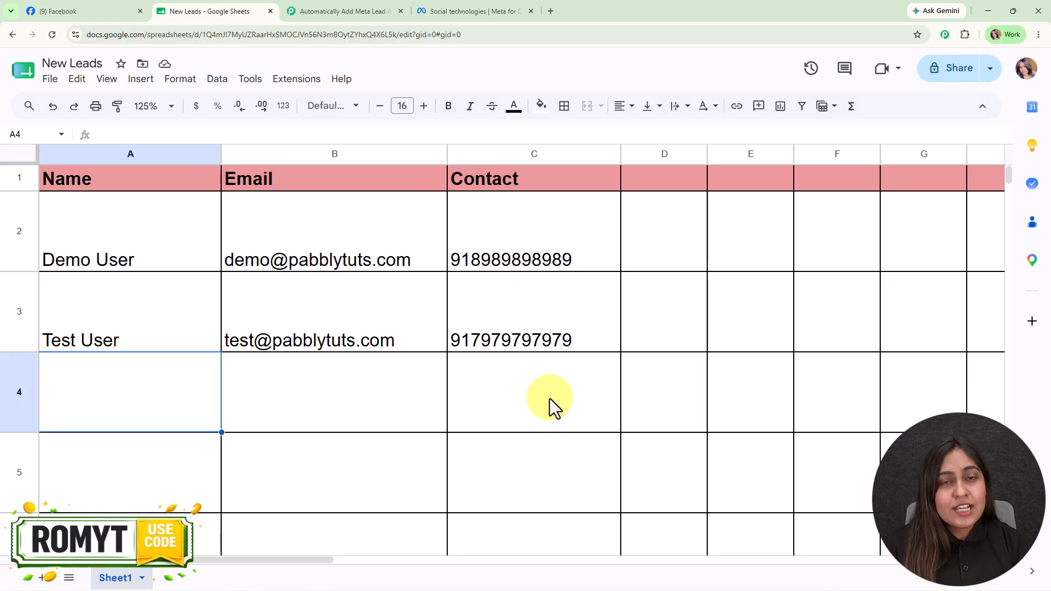
left_click(305, 2)
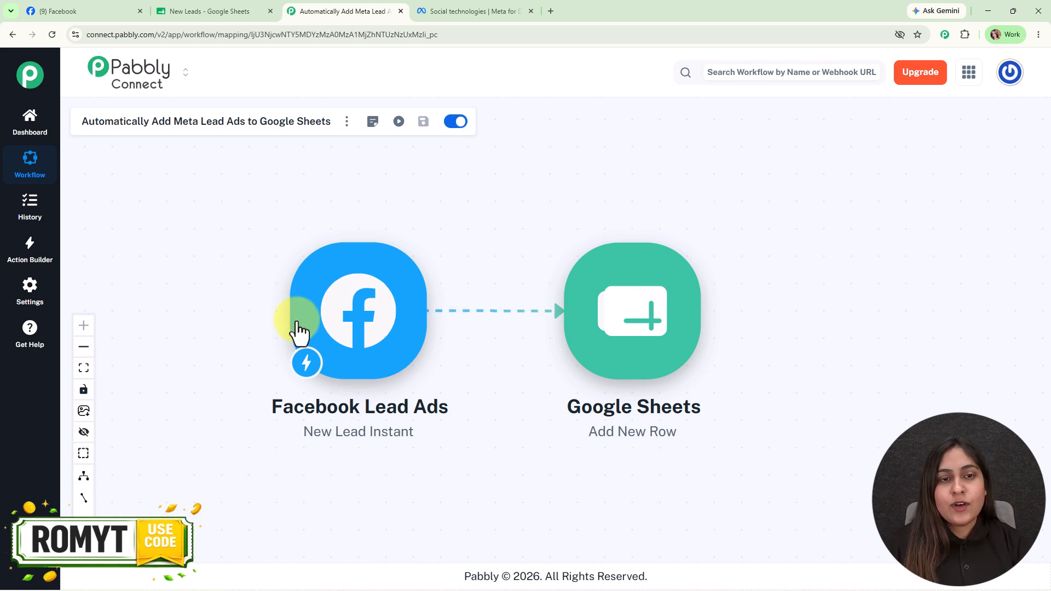
Switch to the Meta for Developers site and open the Lead Ads Testing Tool from its developer tools.
left_click(465, 2)
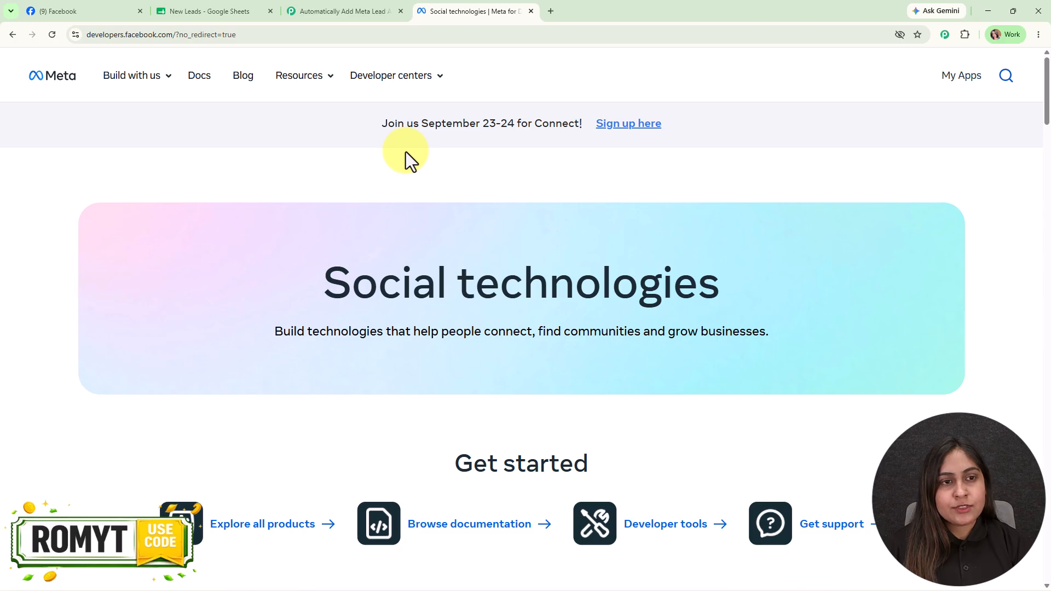
left_click(296, 78)
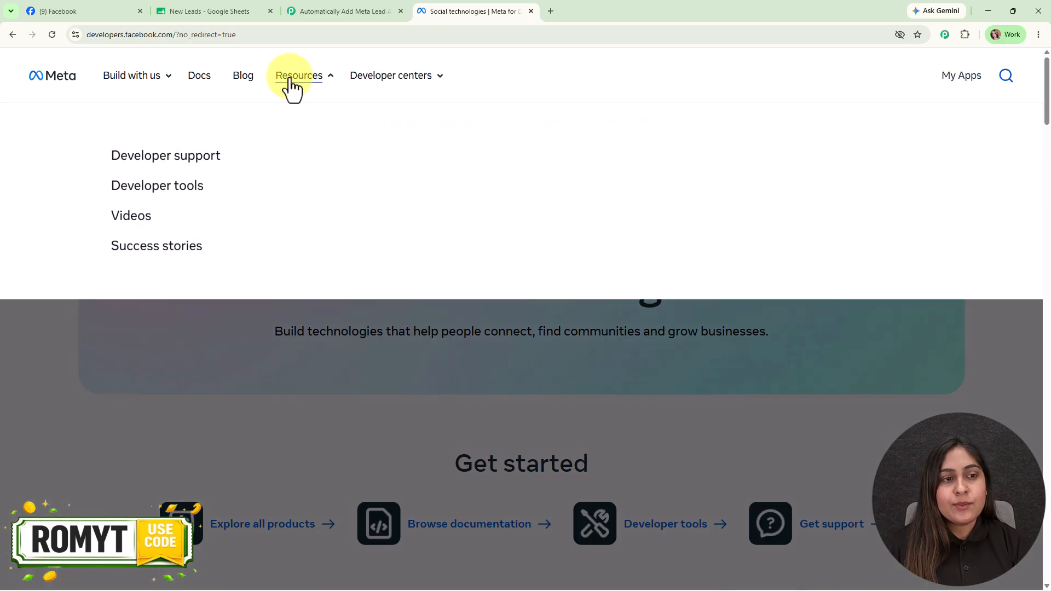
left_click(140, 195)
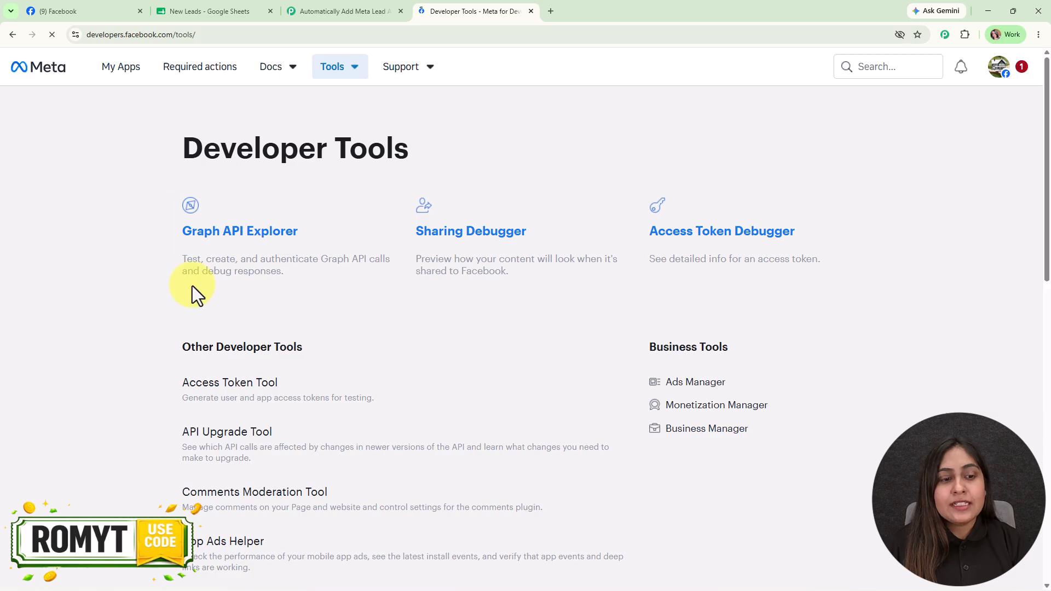
scroll(314, 531, "down", 2)
scroll(313, 531, "down", 4)
left_click(262, 281)
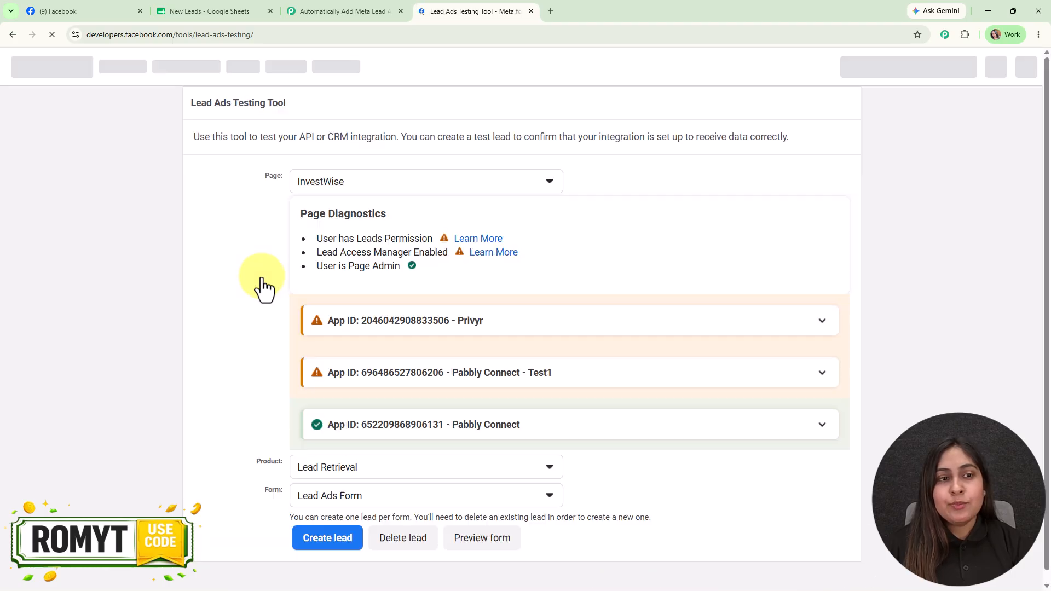
Set the test page to Digital Dynamics and keep New Lead Ads Form-copy as the form.
left_click(484, 178)
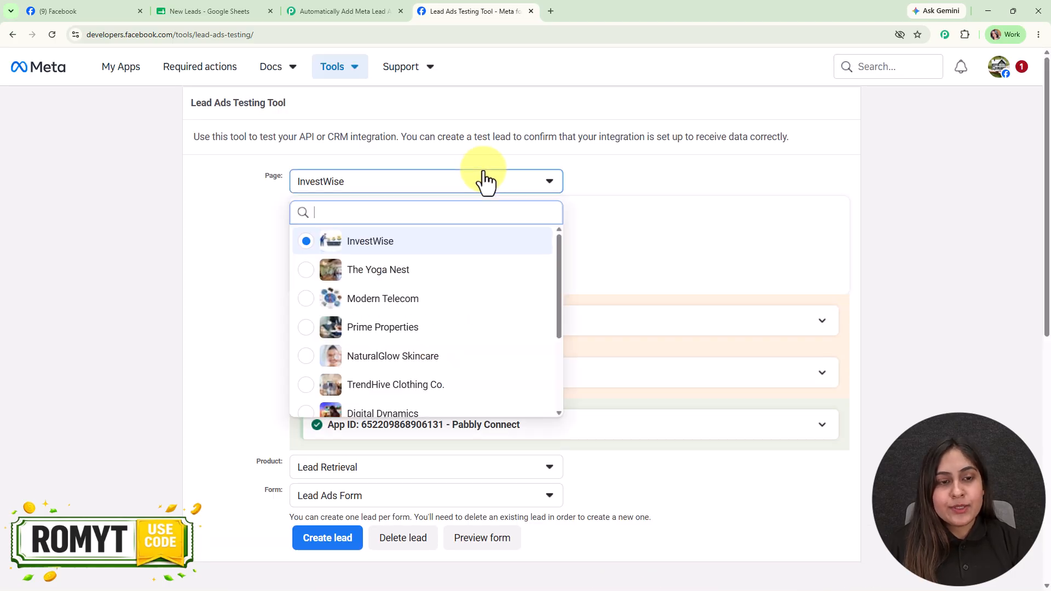
type("dig")
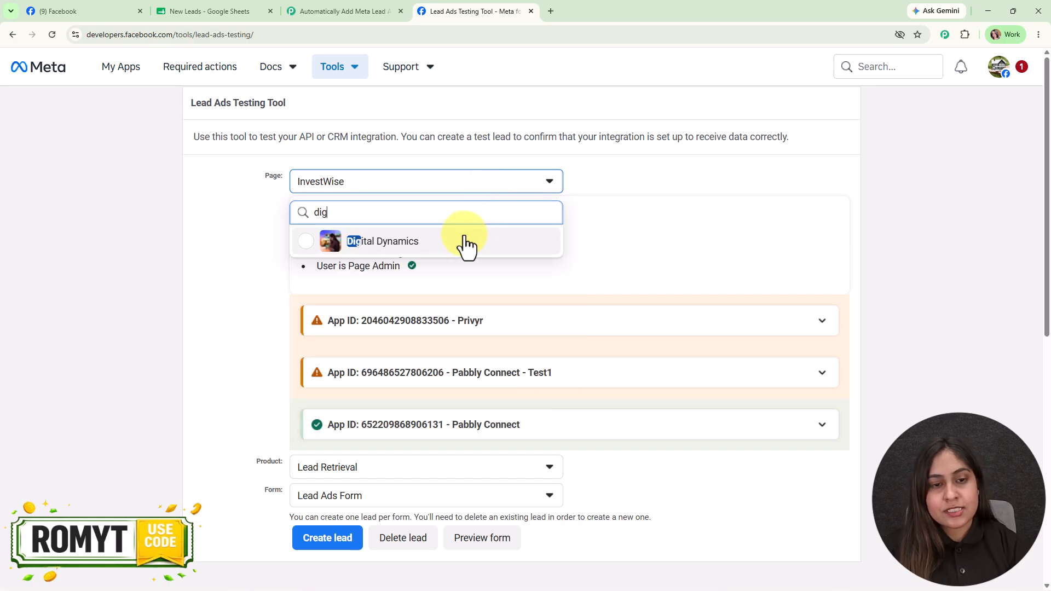
left_click(465, 244)
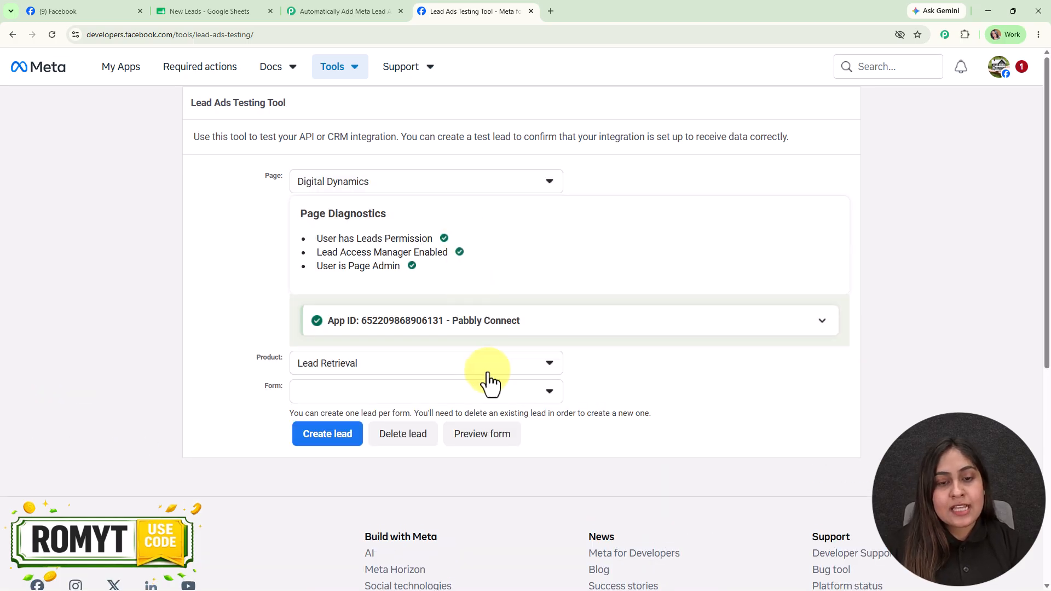
left_click(429, 404)
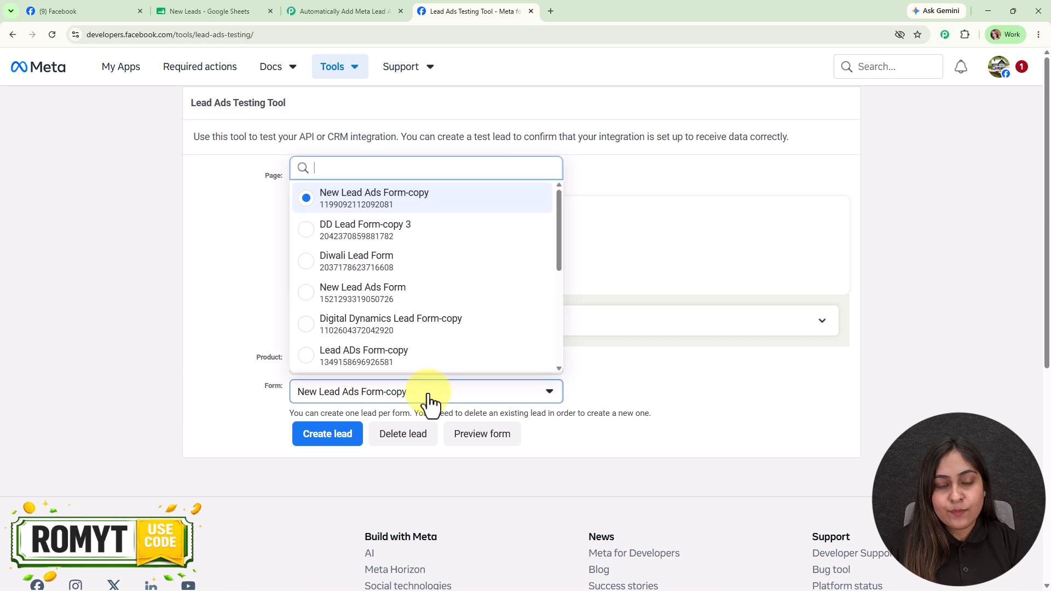
left_click(748, 410)
Preview the lead form and replace the first name, email and phone number in its contact information with test values.
left_click(463, 444)
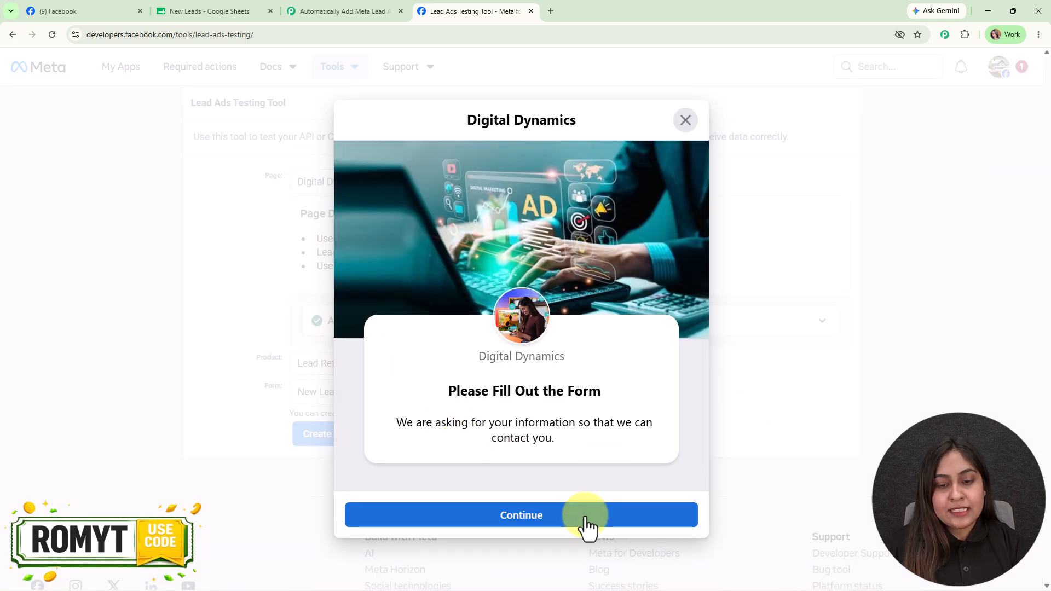
left_click(586, 528)
scroll(531, 279, "down", 1)
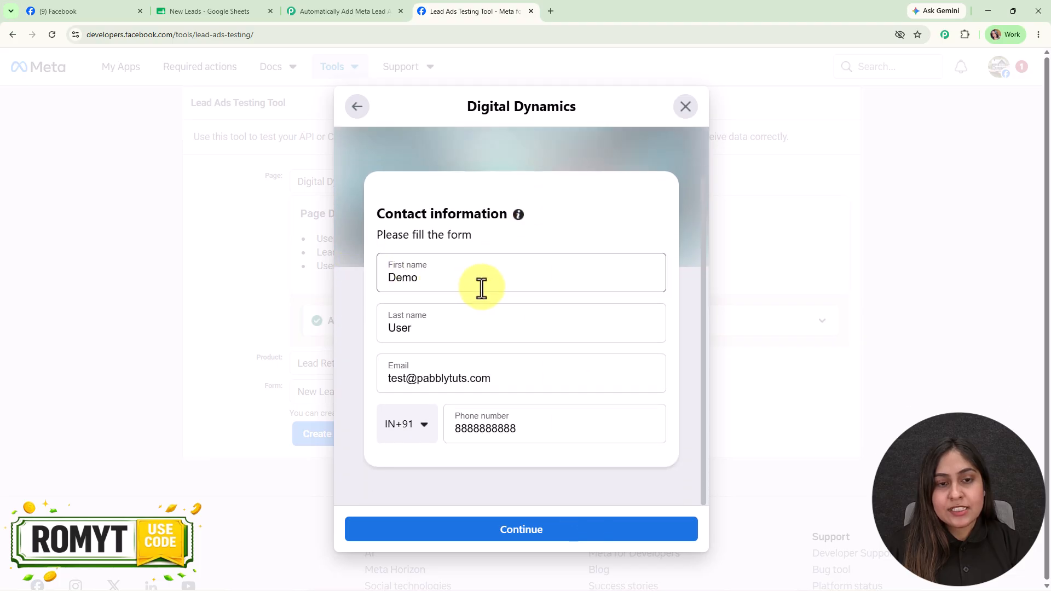
left_click_drag(425, 281, 367, 281)
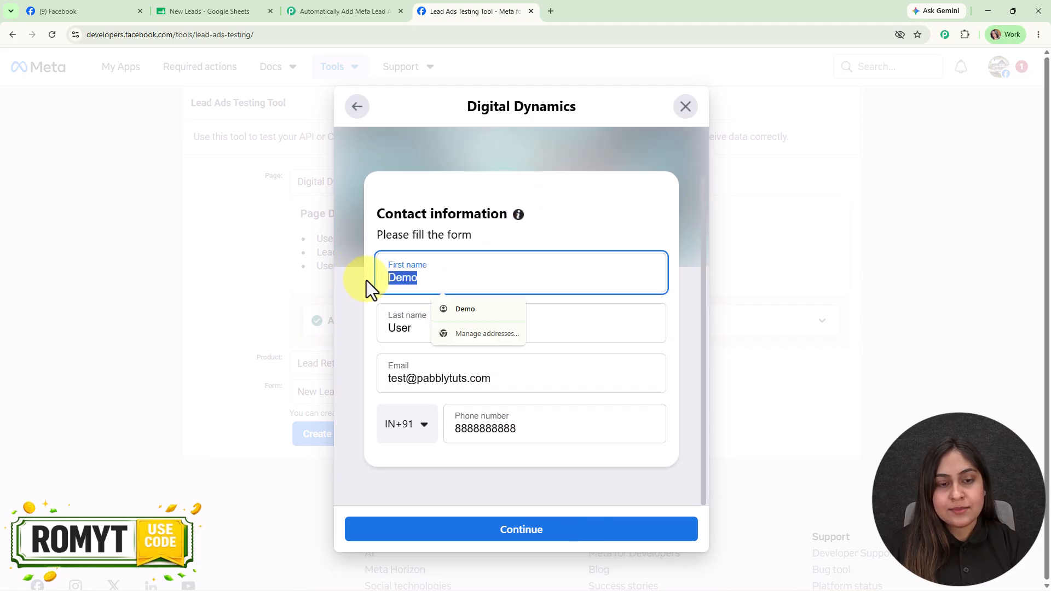
type("Smart")
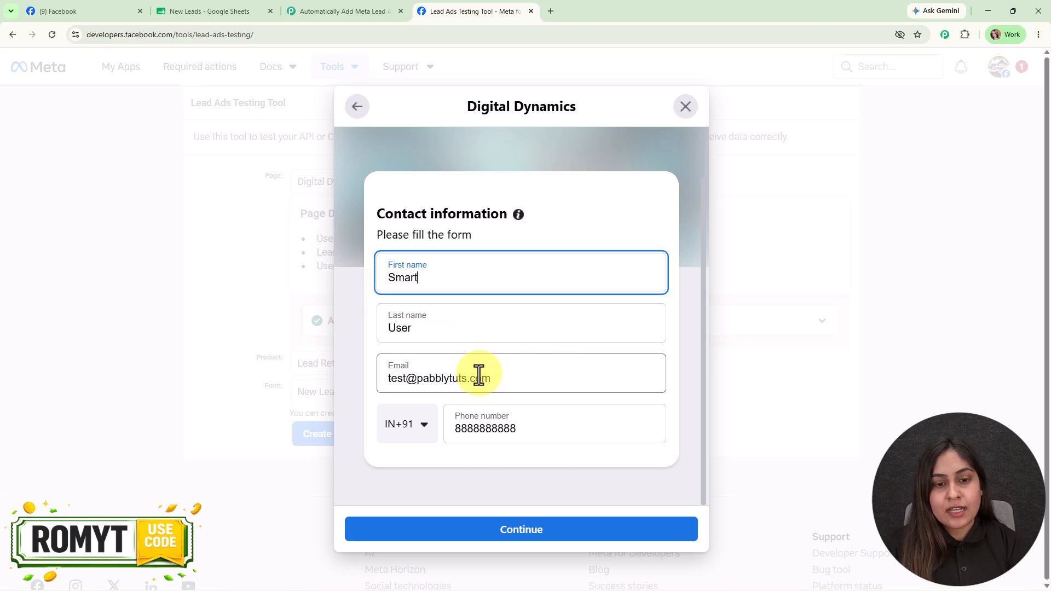
left_click_drag(401, 377, 386, 383)
type("smar")
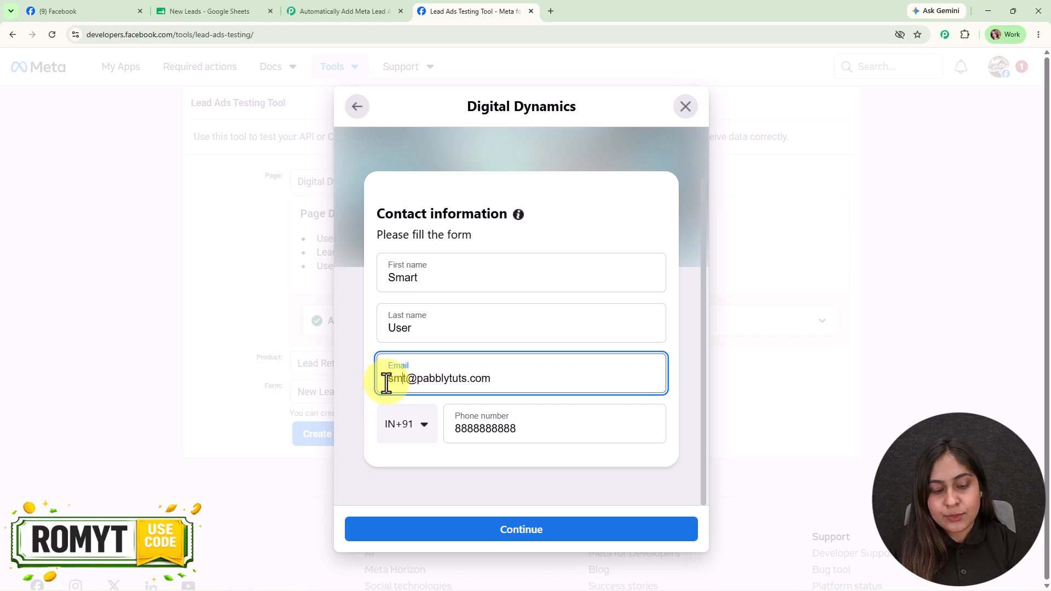
left_click_drag(571, 425, 455, 433)
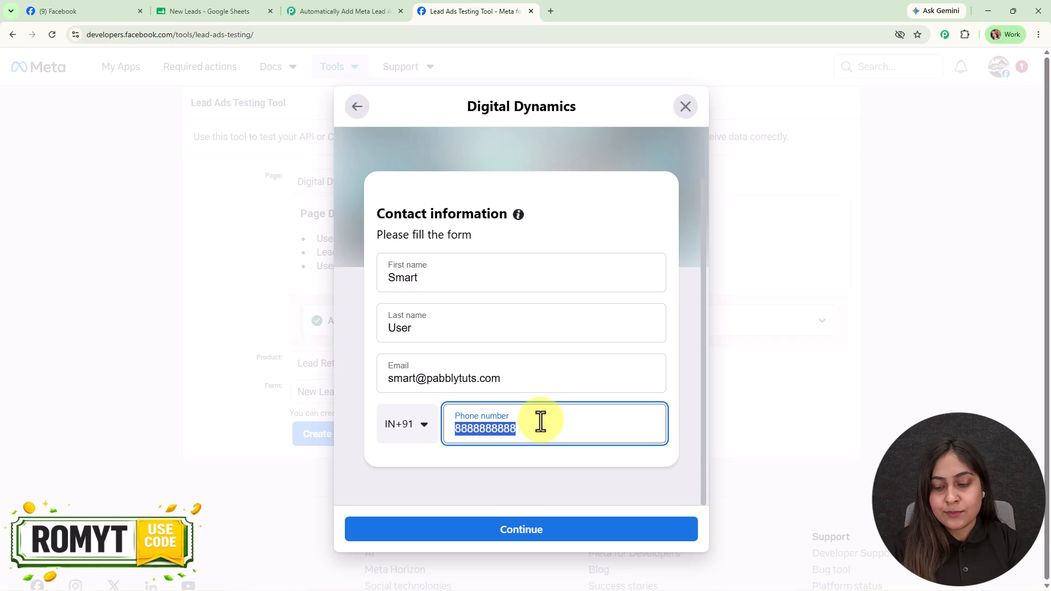
type("8282828282")
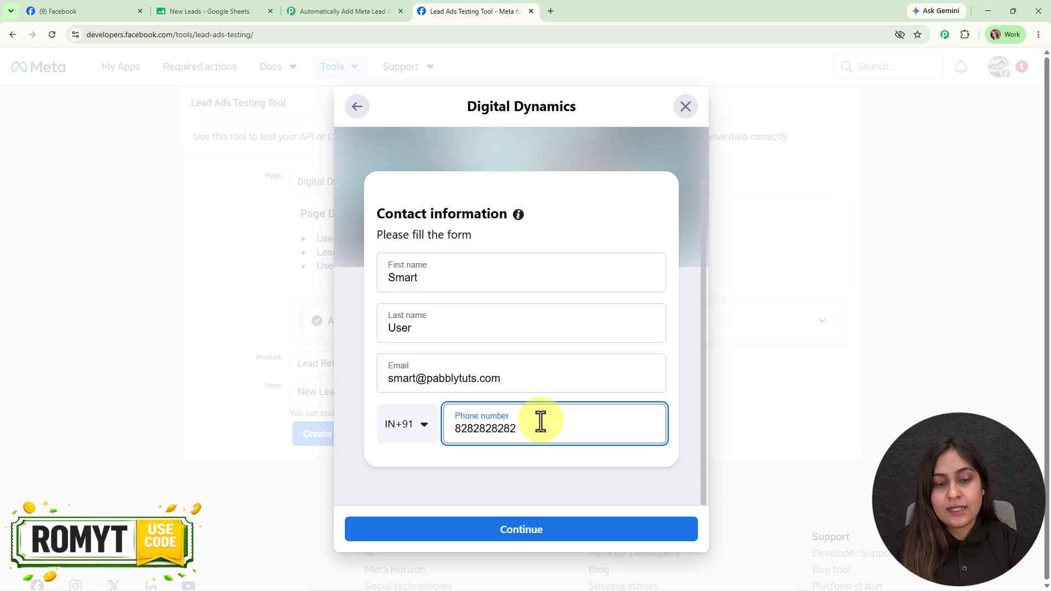
Submit the test lead and close the form preview.
left_click(567, 531)
left_click(558, 471)
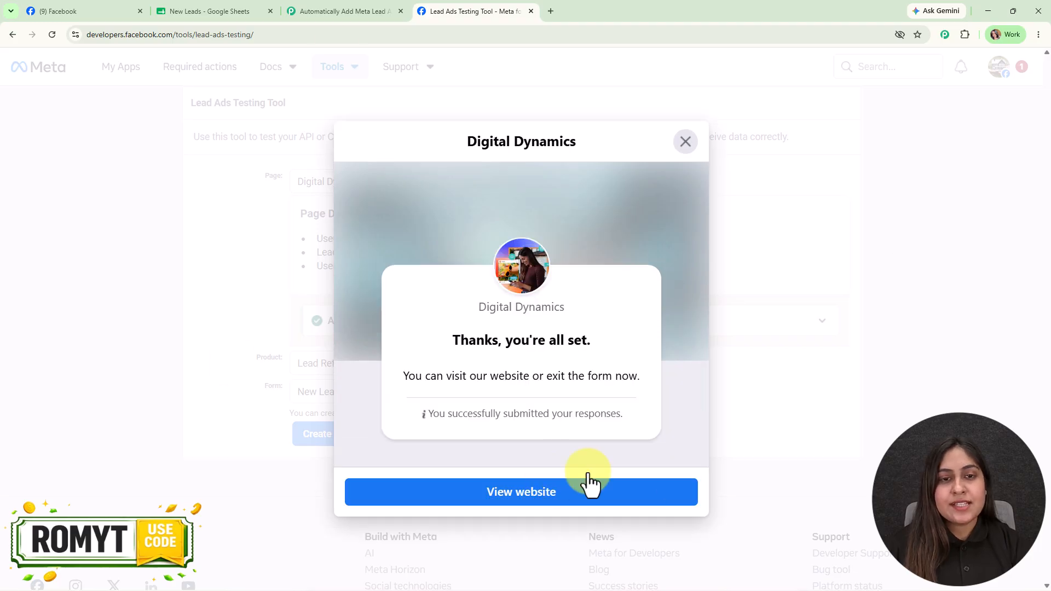
left_click(685, 142)
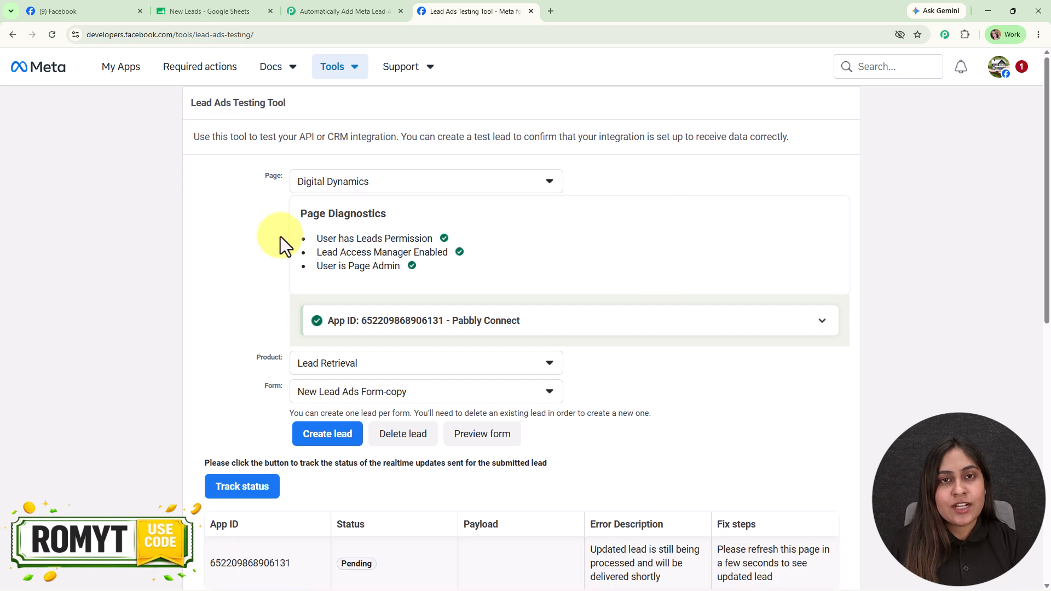
Check row 4 of the New Leads sheet for the submitted lead's name, email and contact, and return to the workflow.
left_click(223, 12)
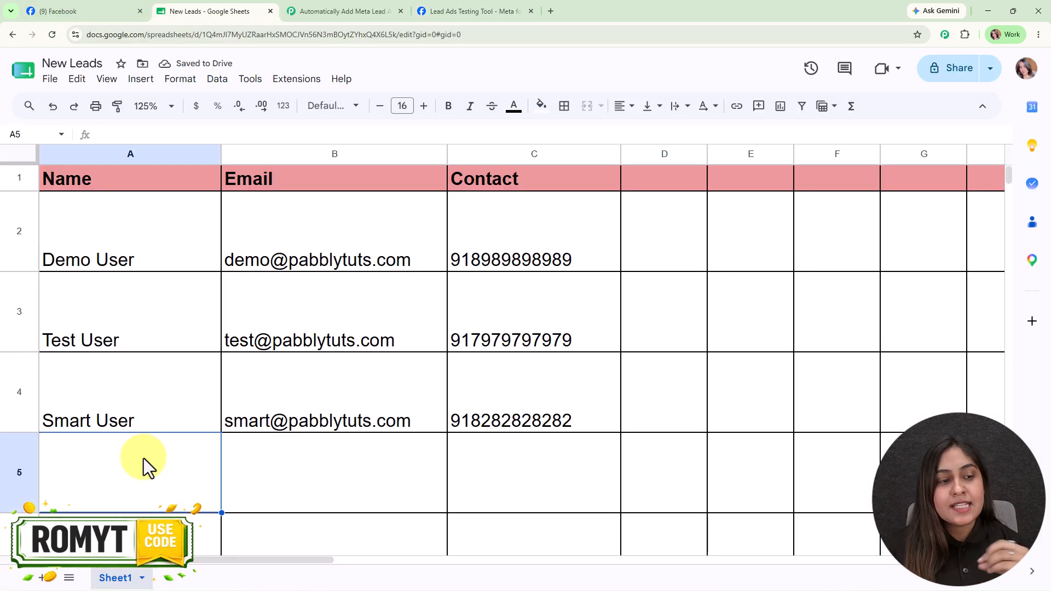
left_click(120, 412)
left_click(346, 385)
left_click(506, 389)
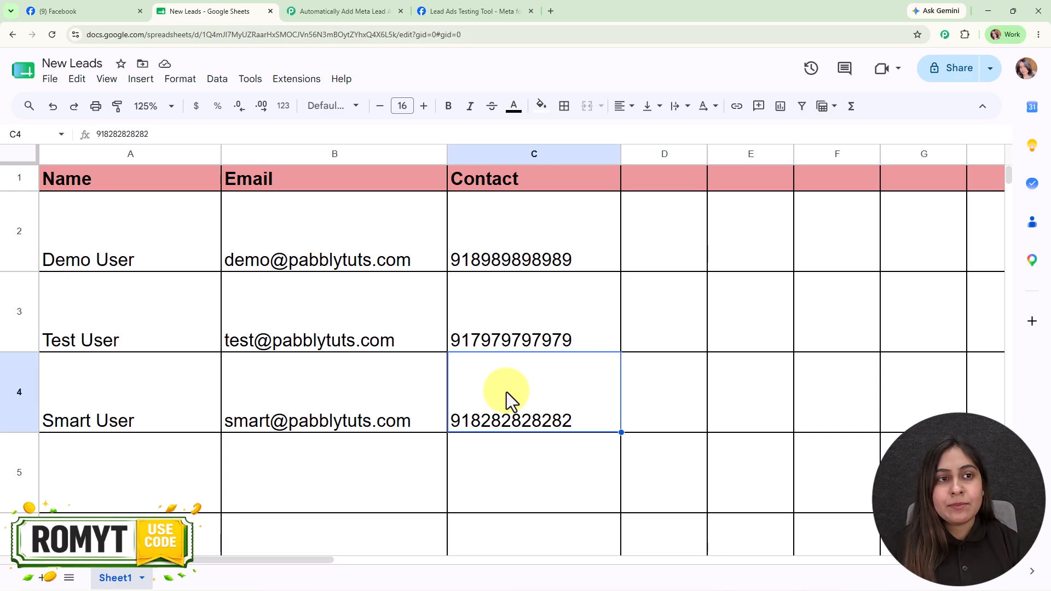
left_click(282, 9)
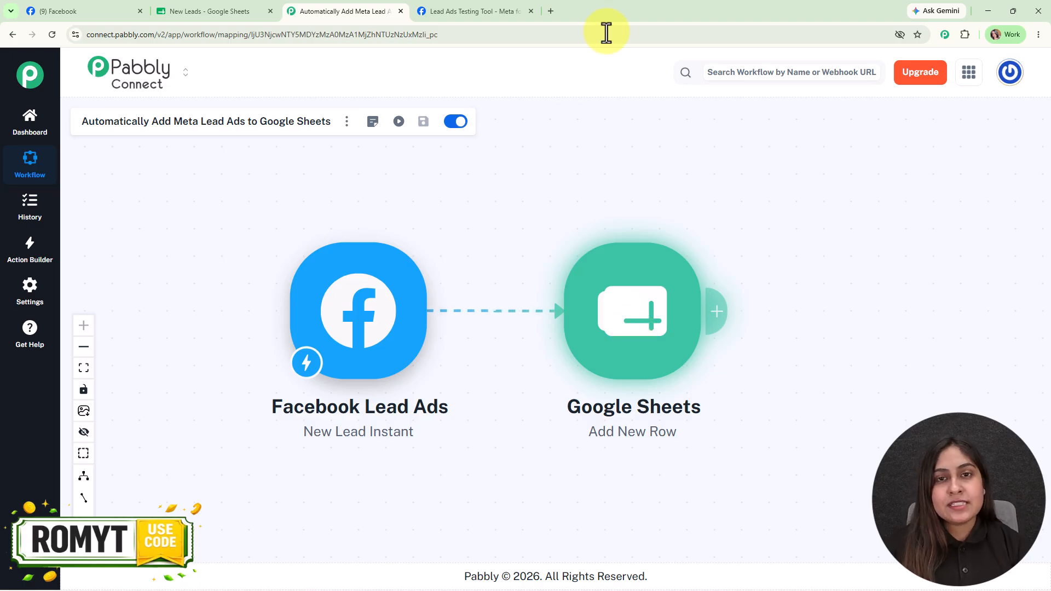
Open pabbly.com/connect in a new tab, sign in and access the Pabbly Connect dashboard.
left_click(556, 2)
type("pabb")
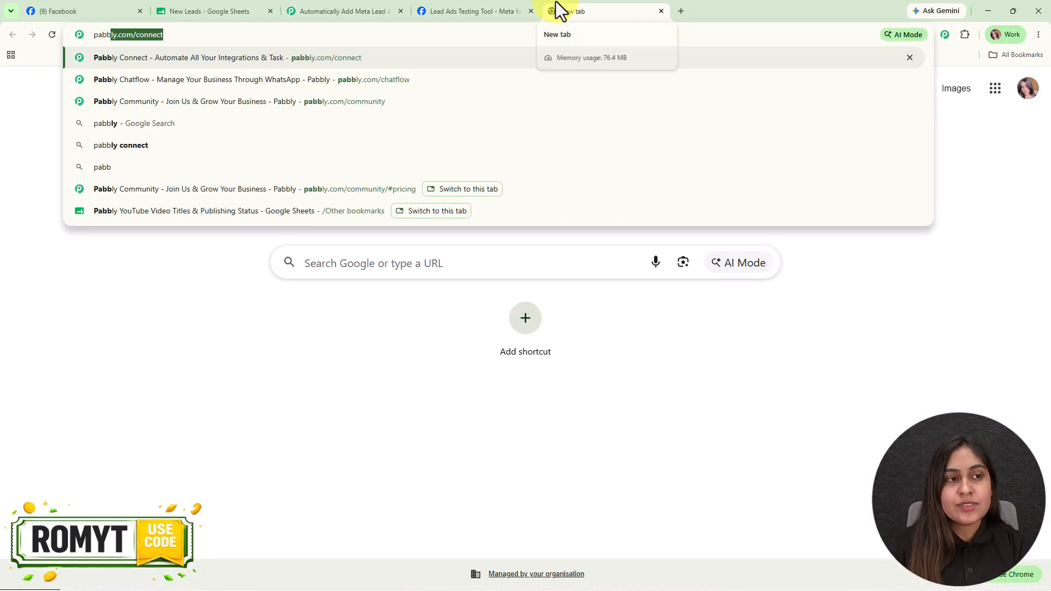
key("Return")
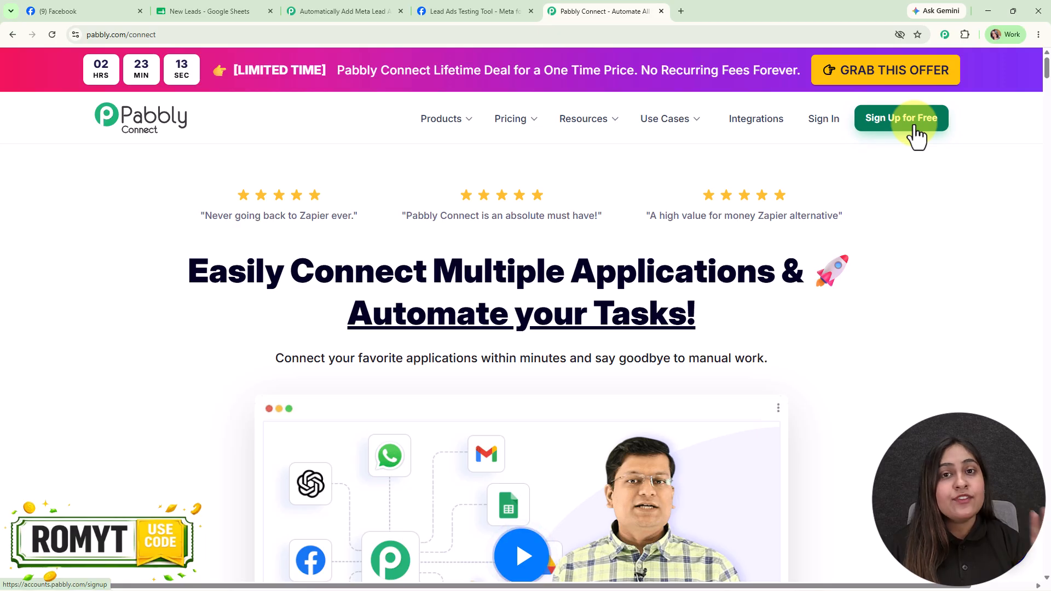
left_click(833, 130)
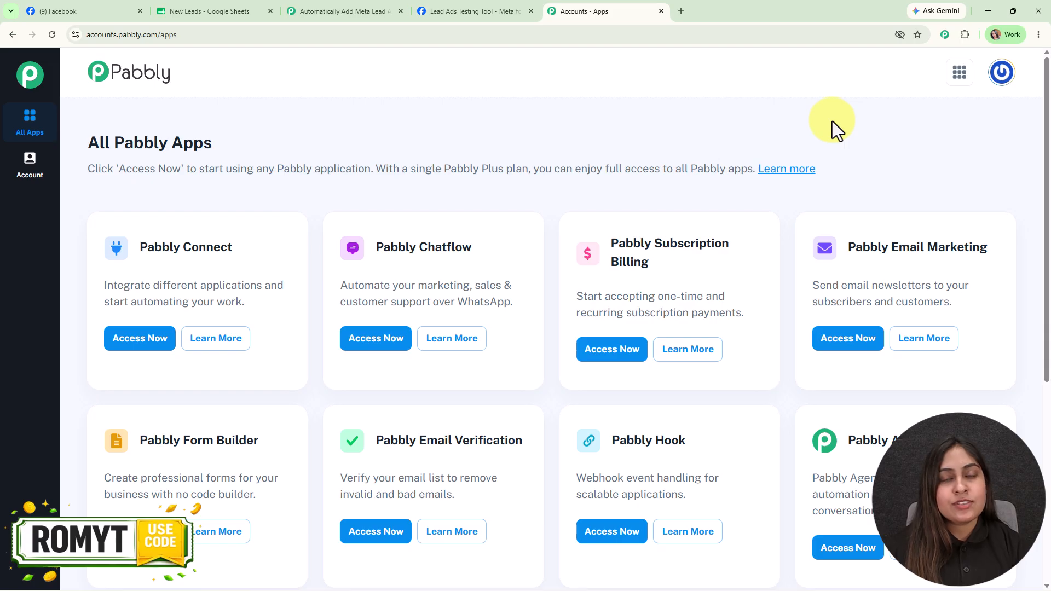
left_click(125, 339)
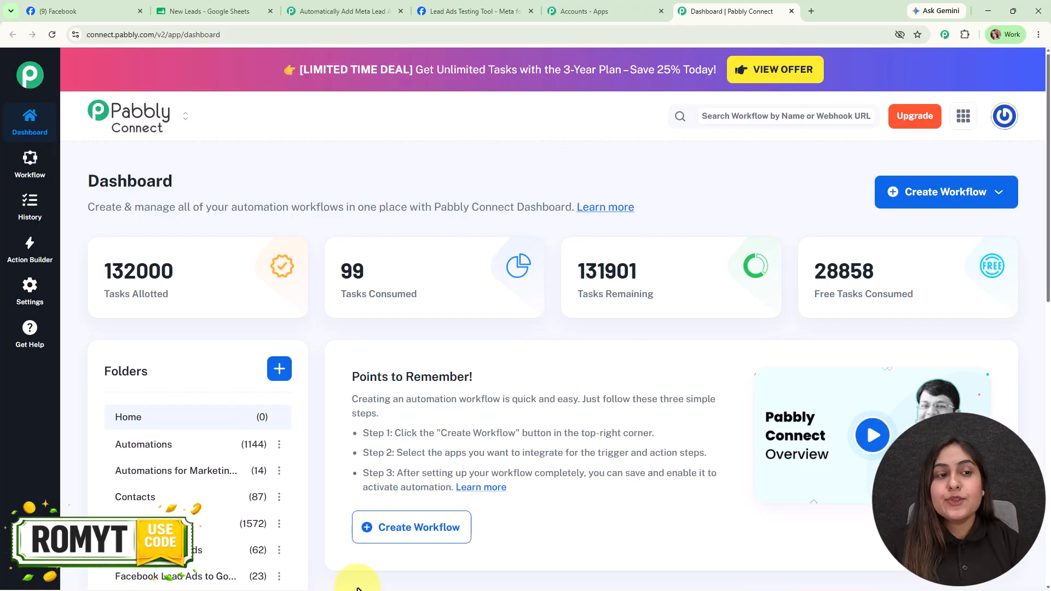
mouse_move(361, 257)
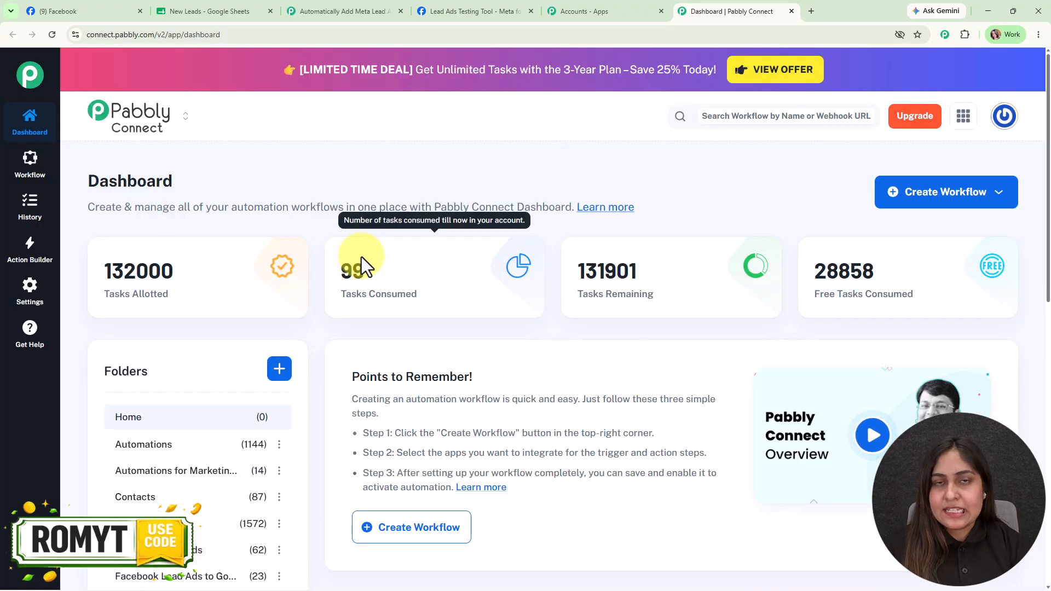
Choose to create a workflow using AI and start a new chat in Connect AI Studio.
left_click(970, 195)
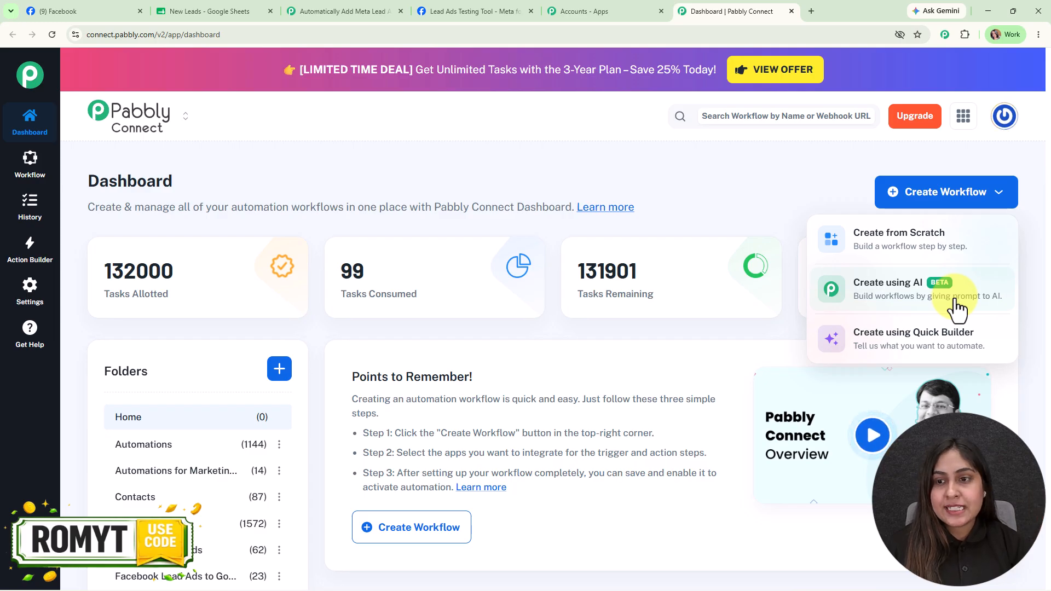
left_click(955, 331)
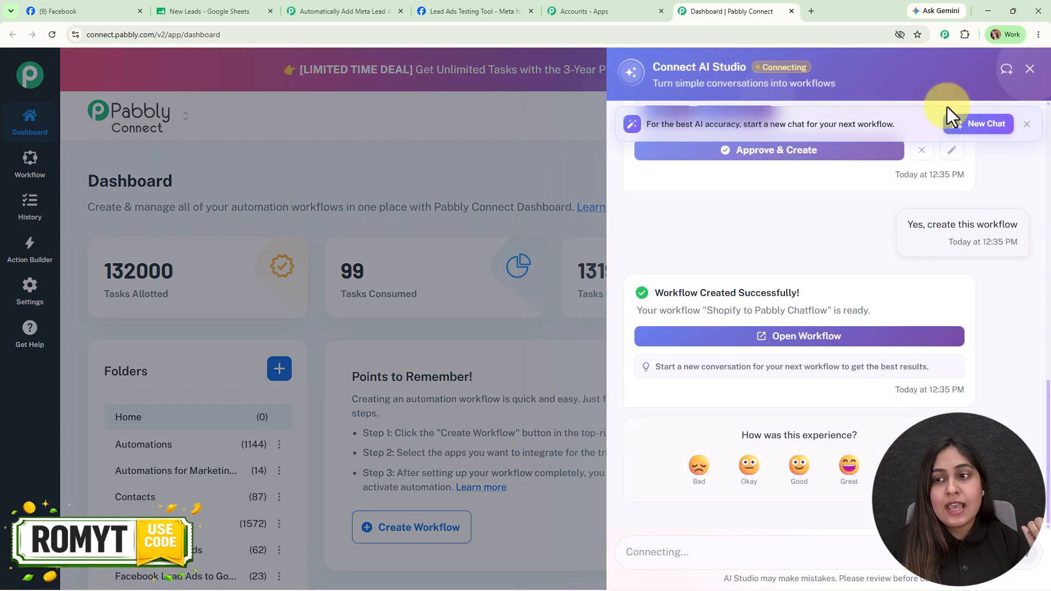
left_click(975, 125)
left_click(897, 361)
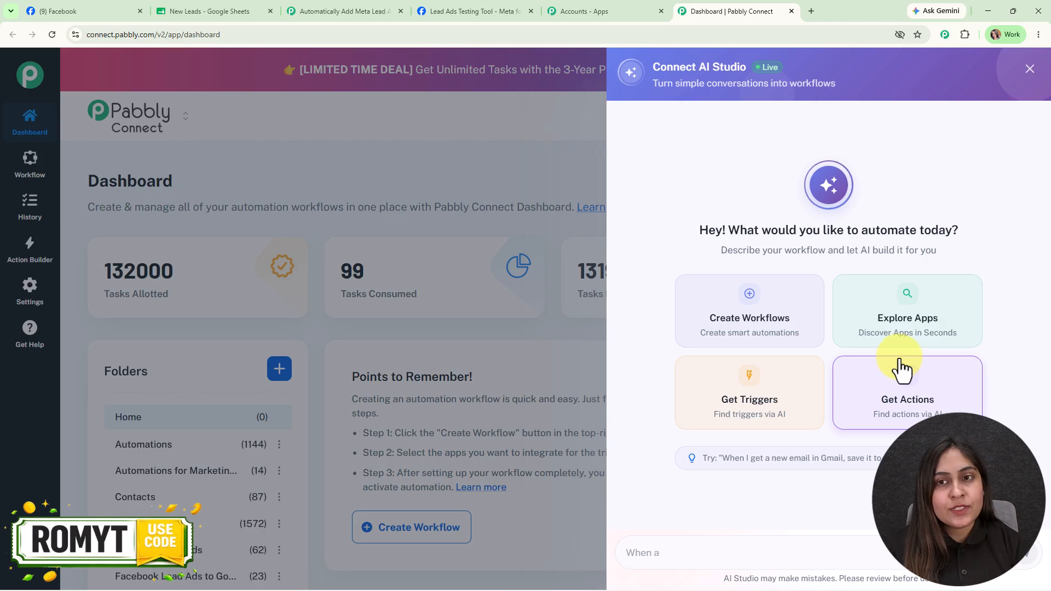
Send the AI prompt "When a new lead comes in from Facebook Lead Ads, add it to Google Sheets".
left_click(755, 550)
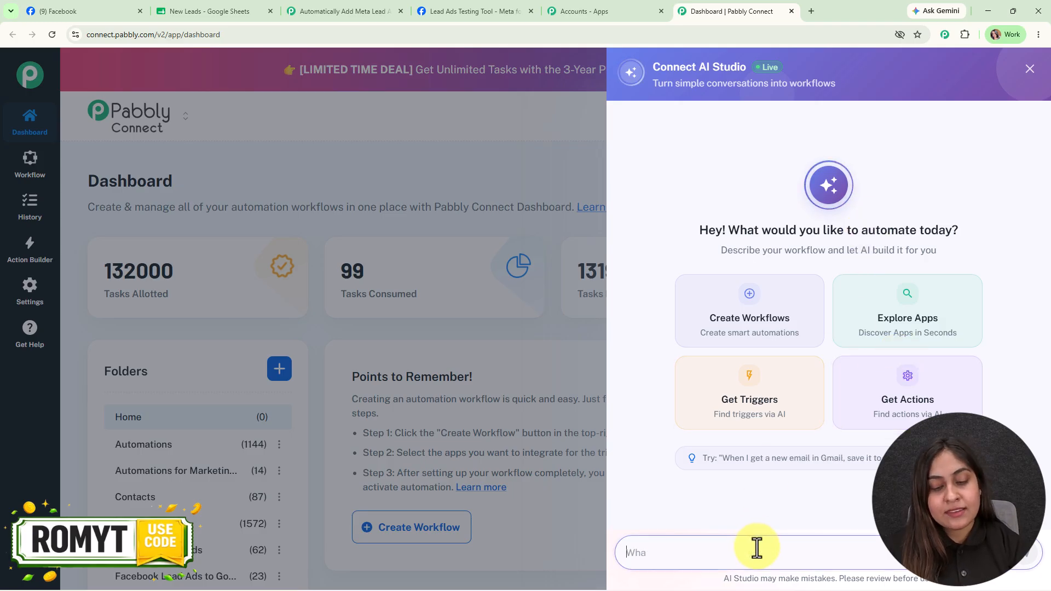
type("When a new lead comes in from Facebook Lead Ads, add it to Google Sheets")
key("Return")
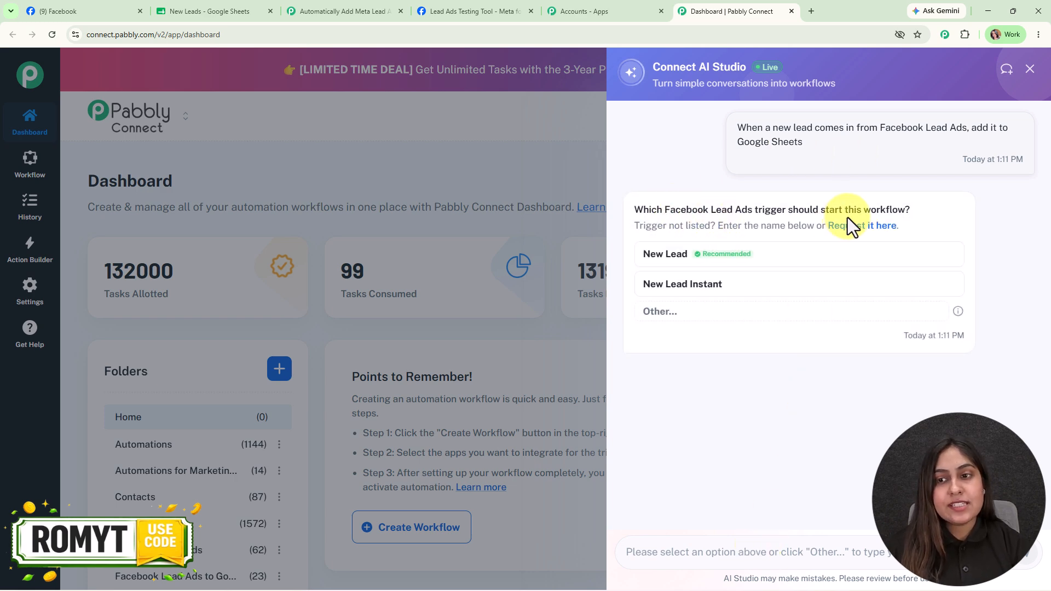
Choose the New Lead Instant trigger and the Add New Row action, approve creating the workflow, and open it.
left_click(842, 288)
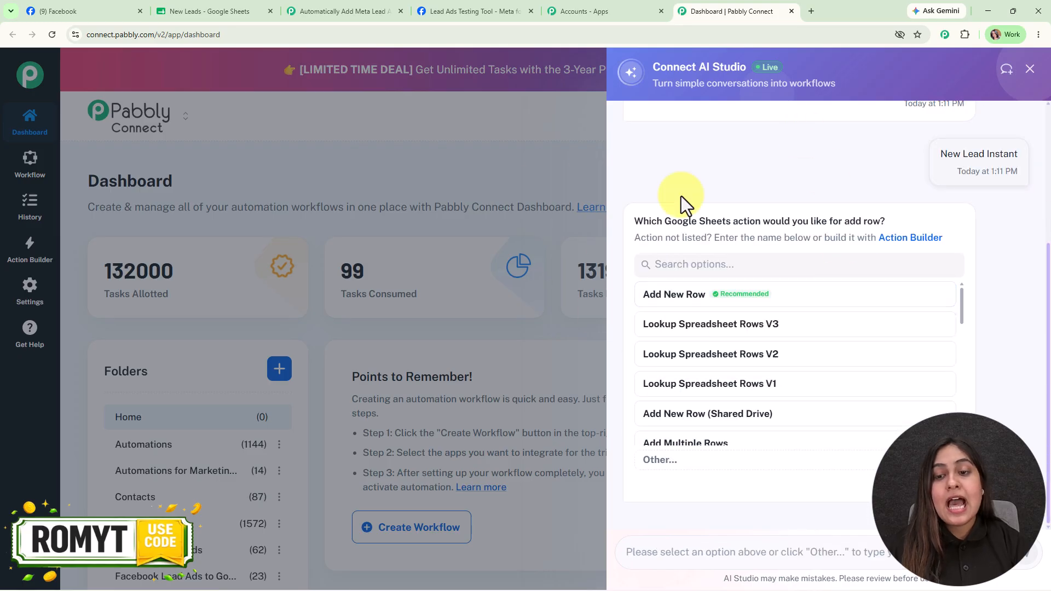
left_click(665, 300)
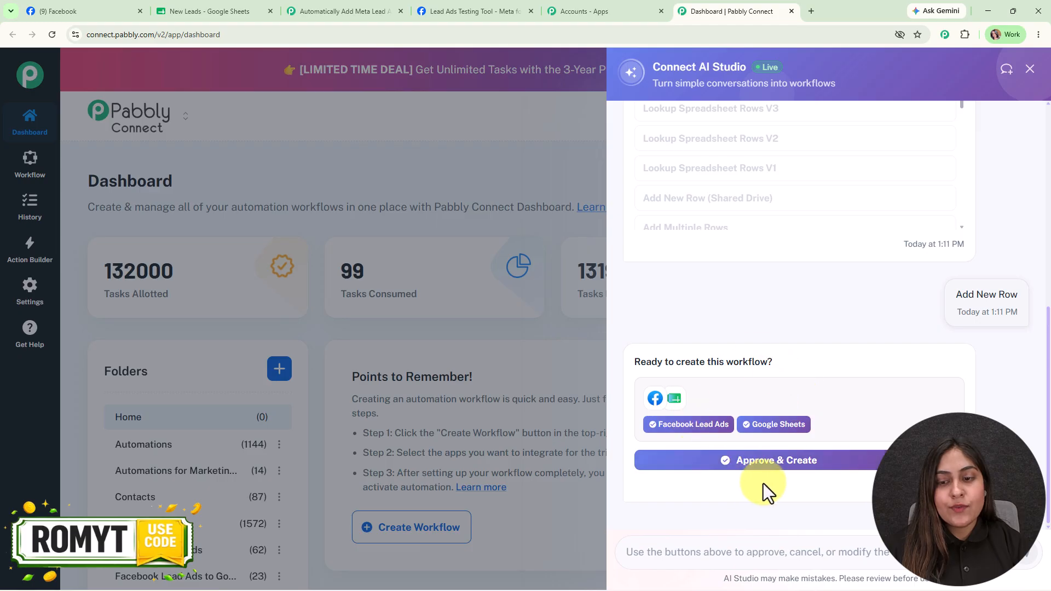
left_click(797, 481)
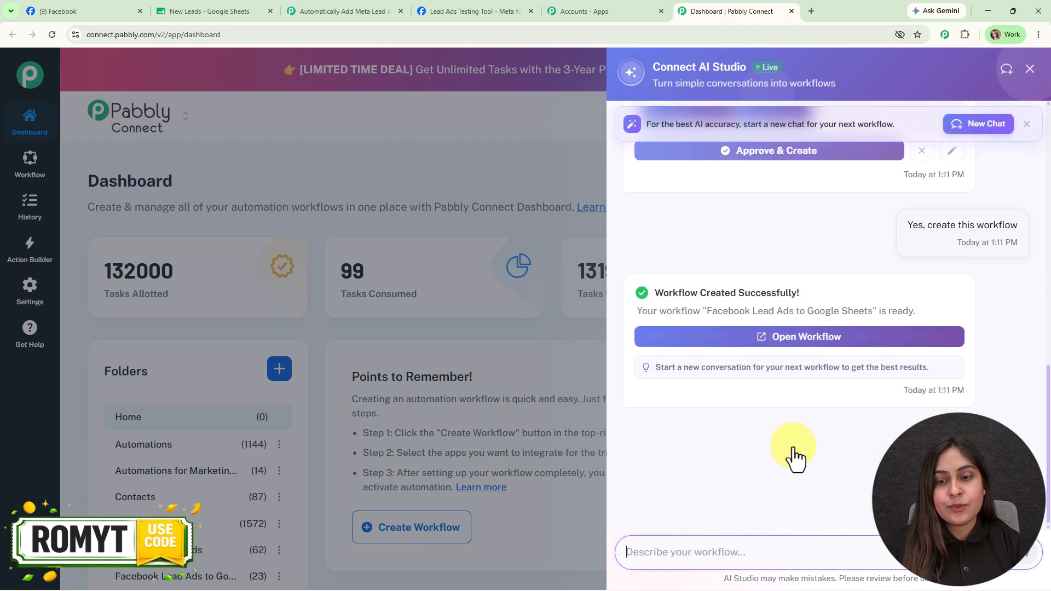
left_click(818, 350)
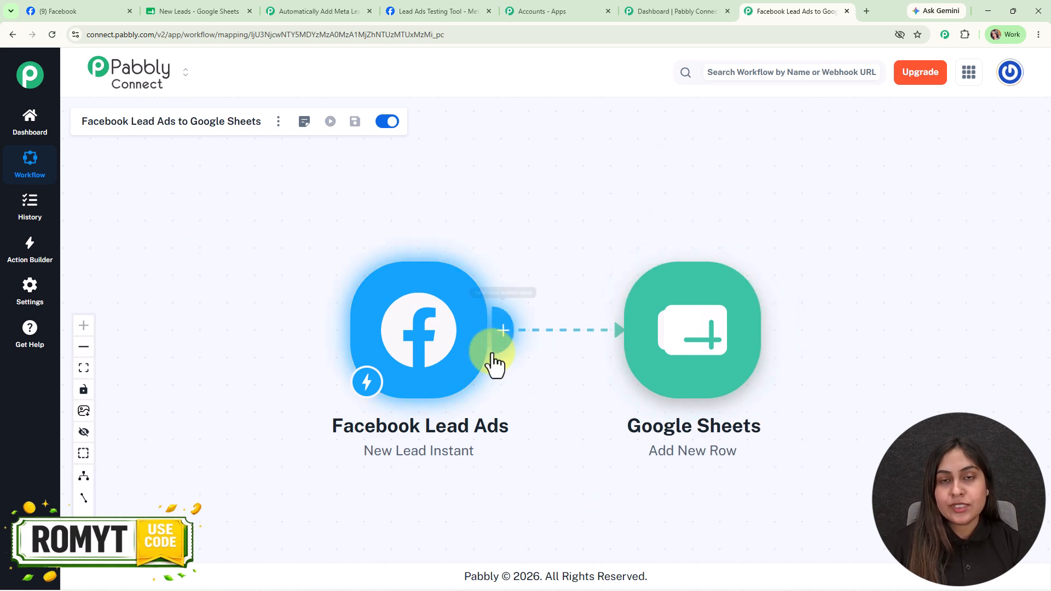
Add a new Facebook Lead Ads connection to the trigger and authorize it through the Facebook account.
left_click_drag(530, 282, 509, 230)
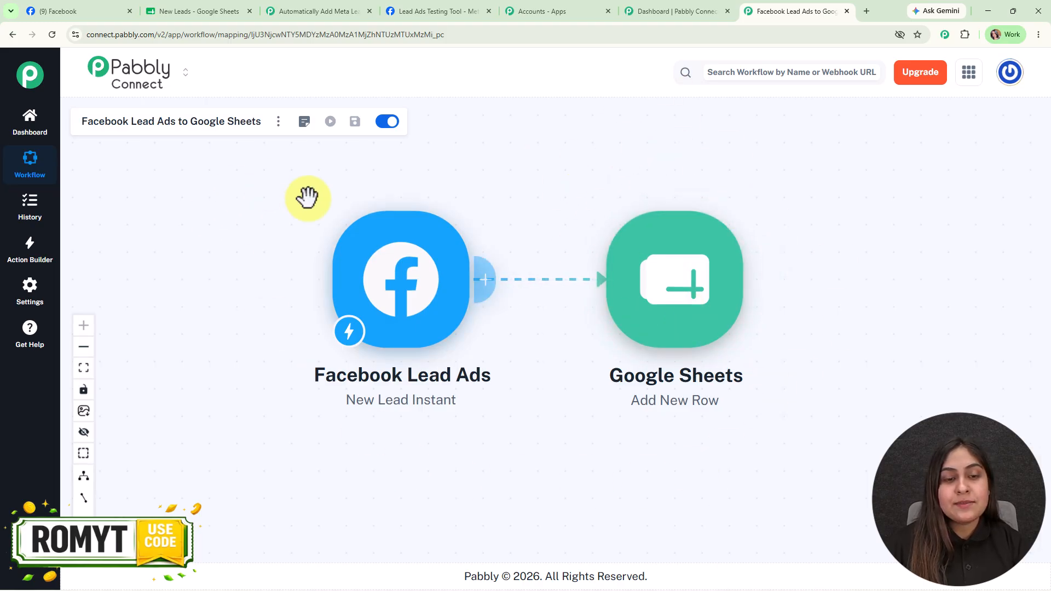
left_click(393, 277)
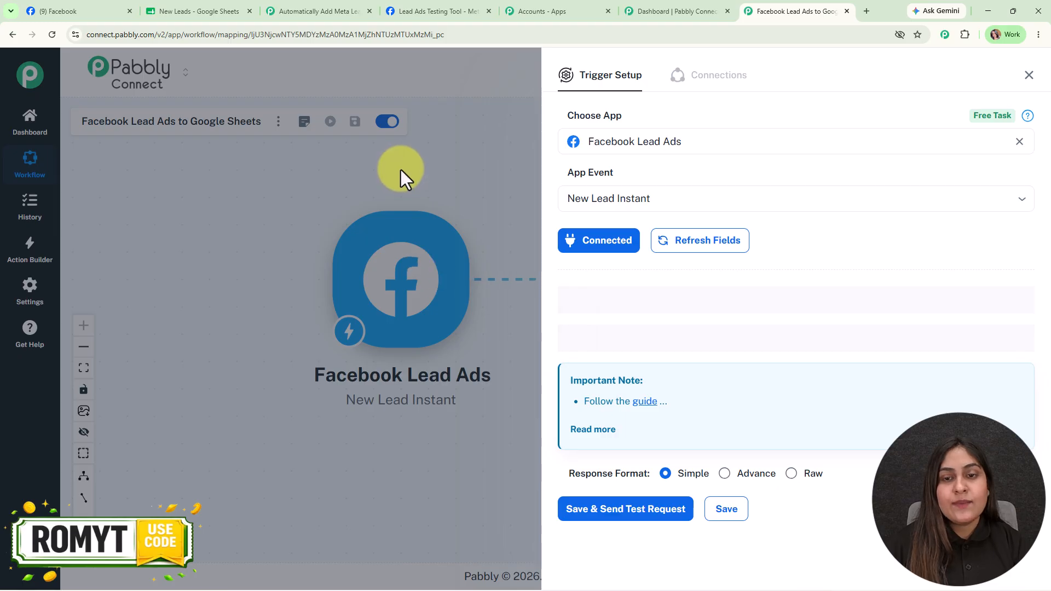
left_click(623, 245)
left_click(584, 184)
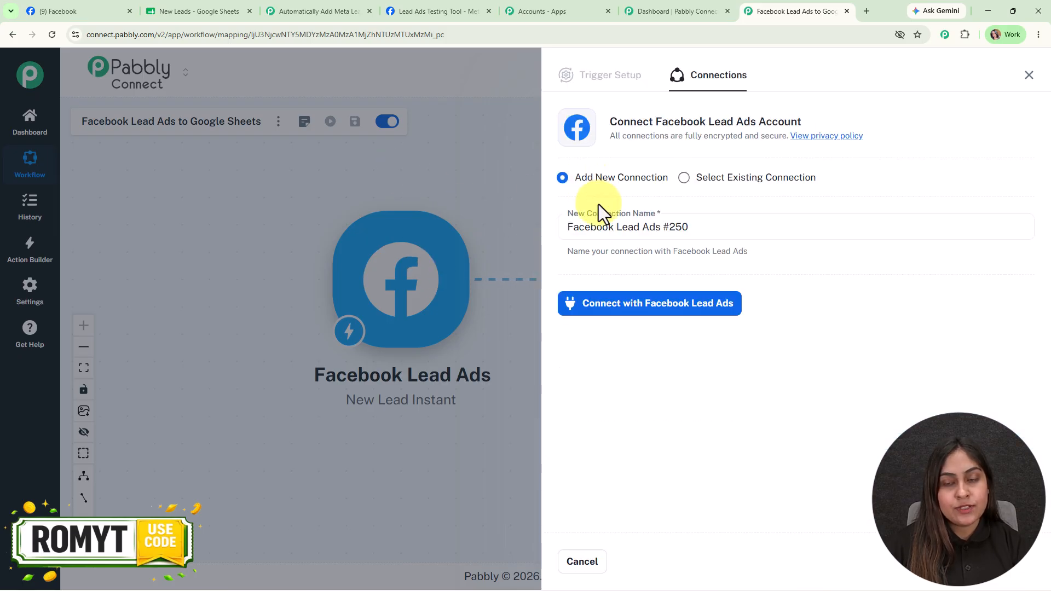
left_click(655, 300)
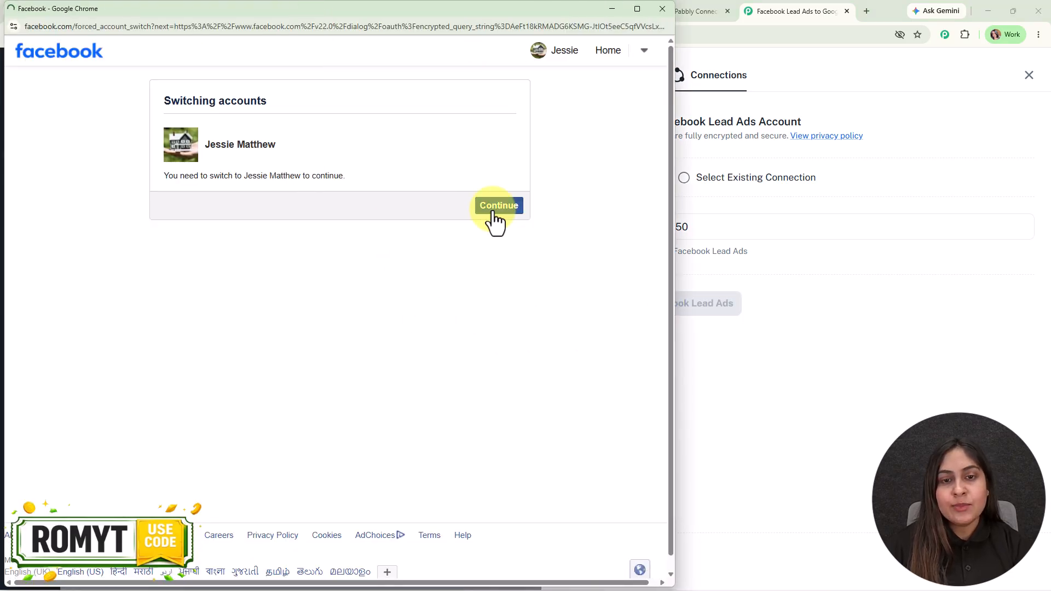
left_click(493, 214)
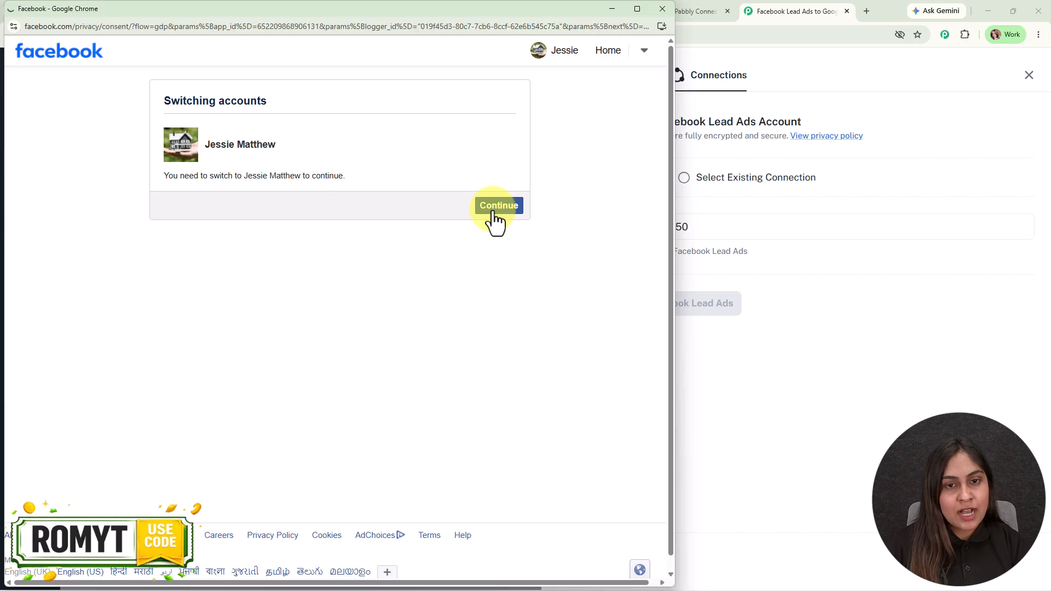
left_click(467, 360)
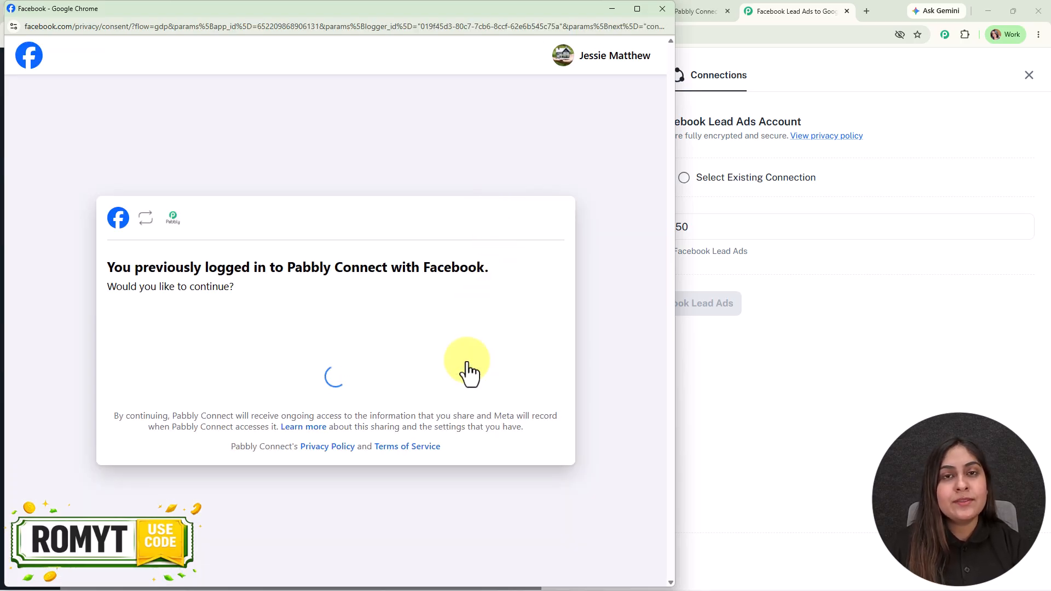
left_click(468, 364)
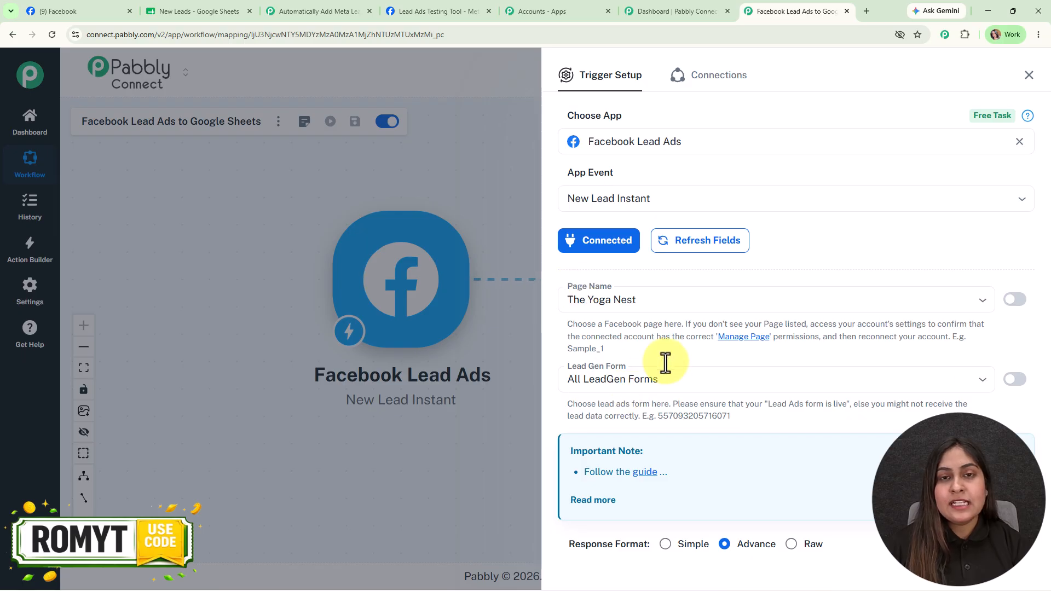
Set the trigger's Facebook page to Digital Dynamics.
left_click(741, 300)
key("ctrl+a")
type("dig")
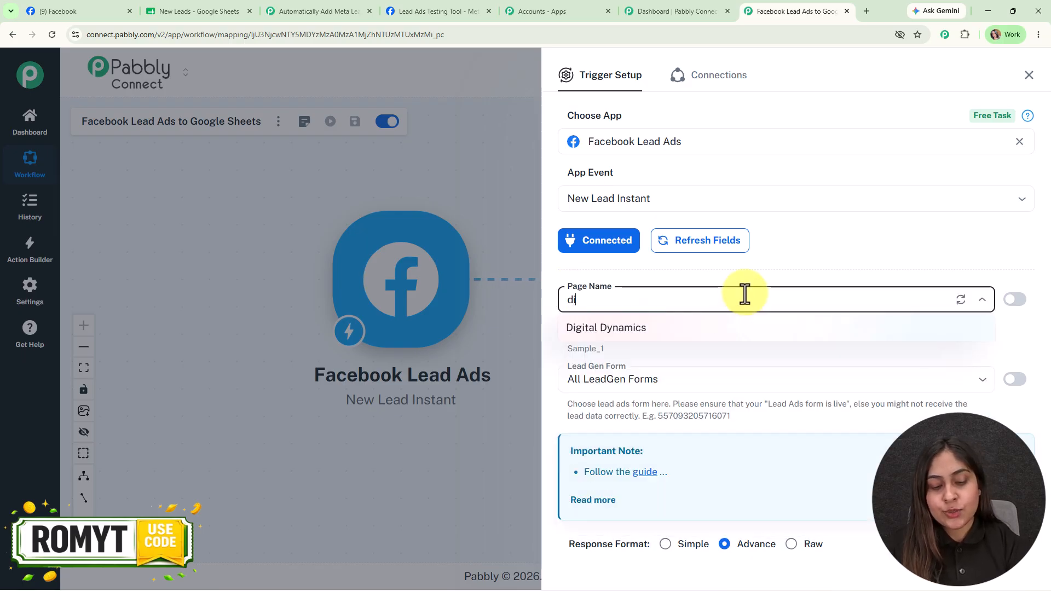
left_click(715, 328)
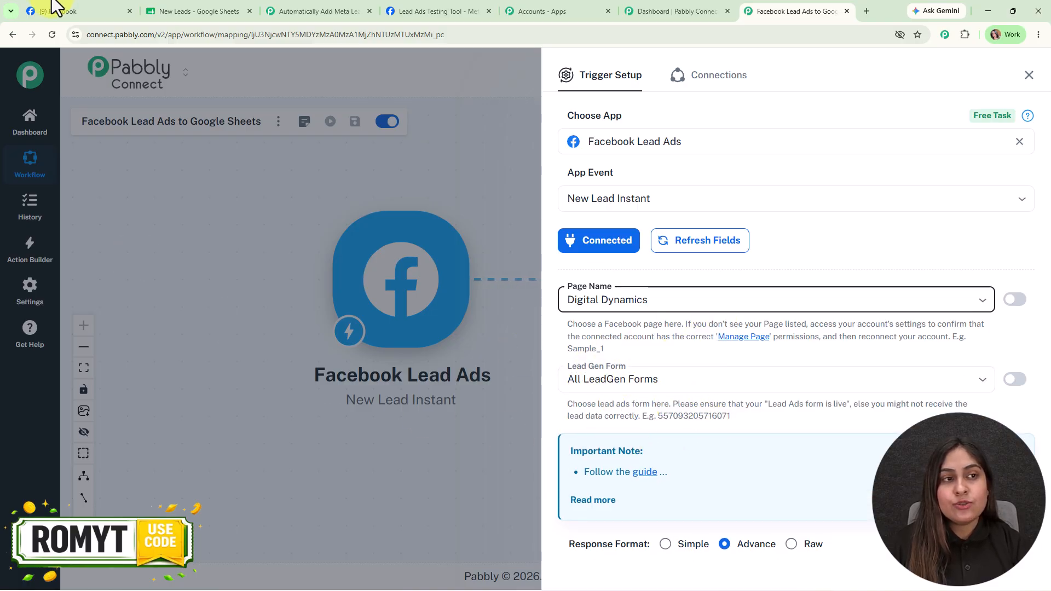
Open the Digital Dynamics page's Meta Business Suite and examine its Instant Forms list for the lead form to use.
left_click(104, 11)
left_click(18, 108)
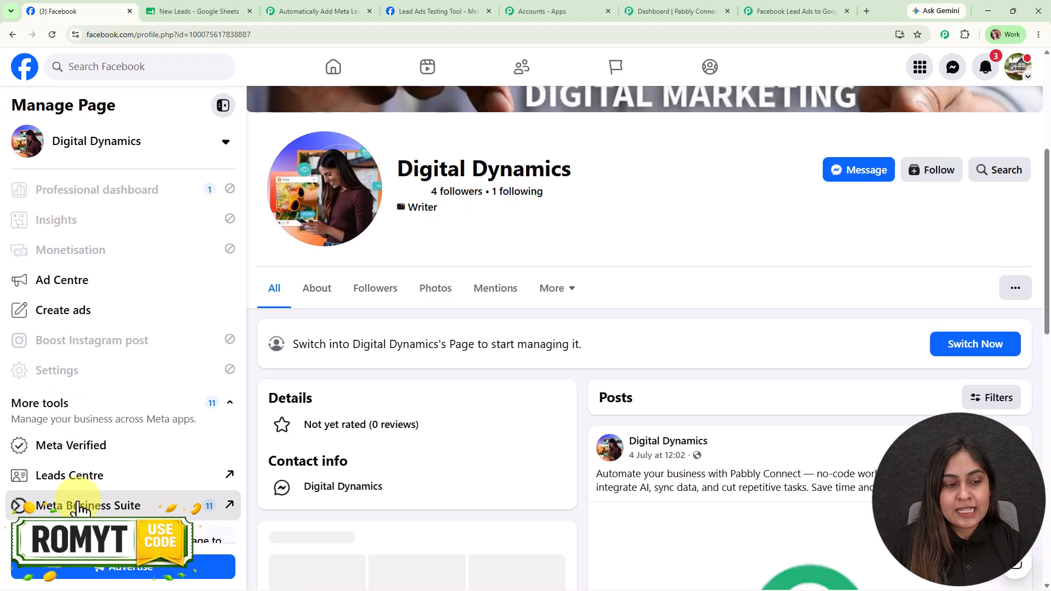
left_click(76, 502)
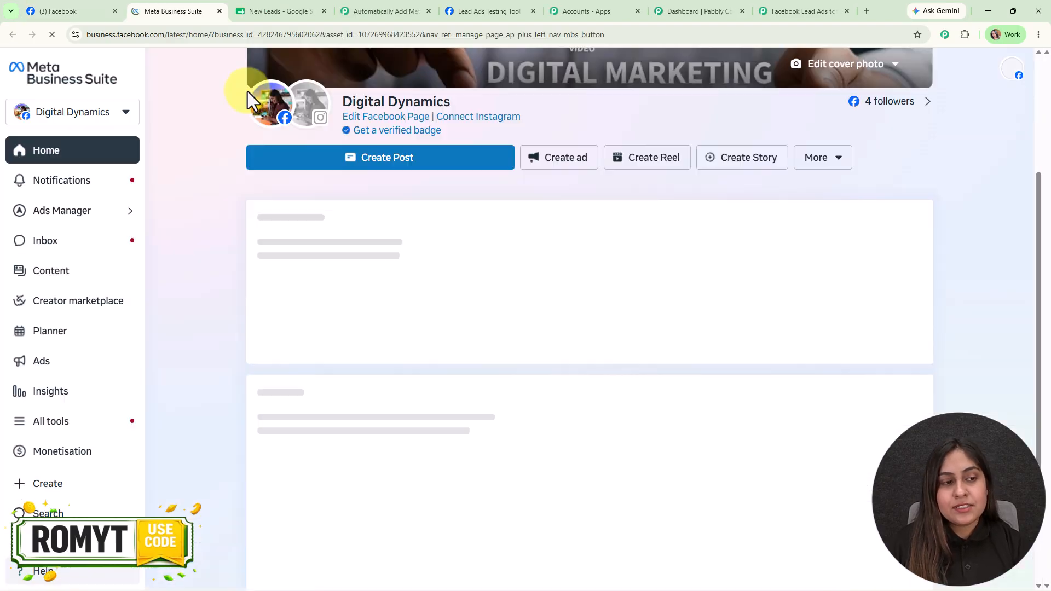
left_click(63, 426)
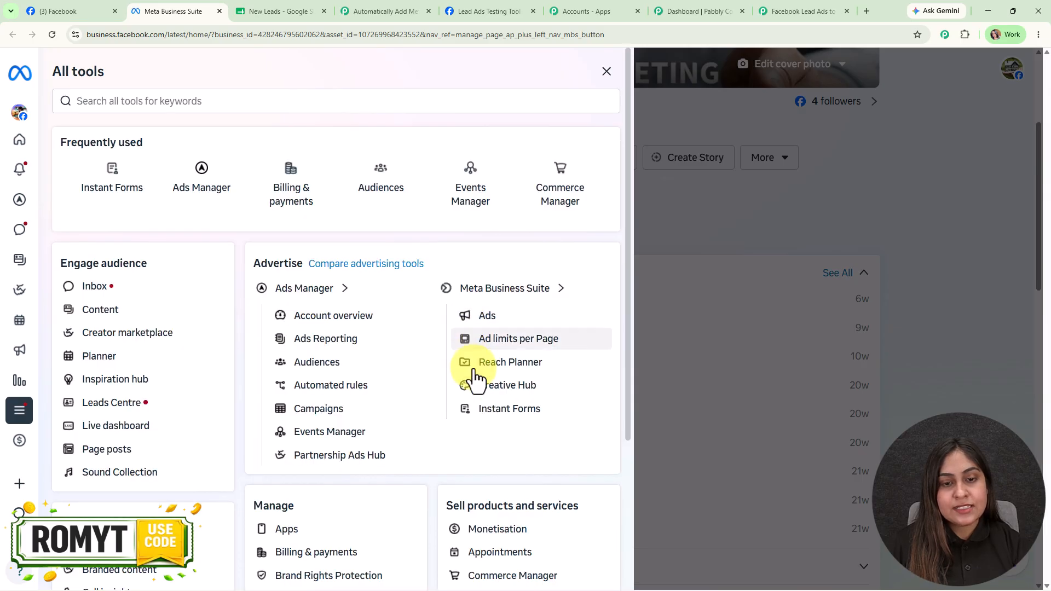
left_click(482, 410)
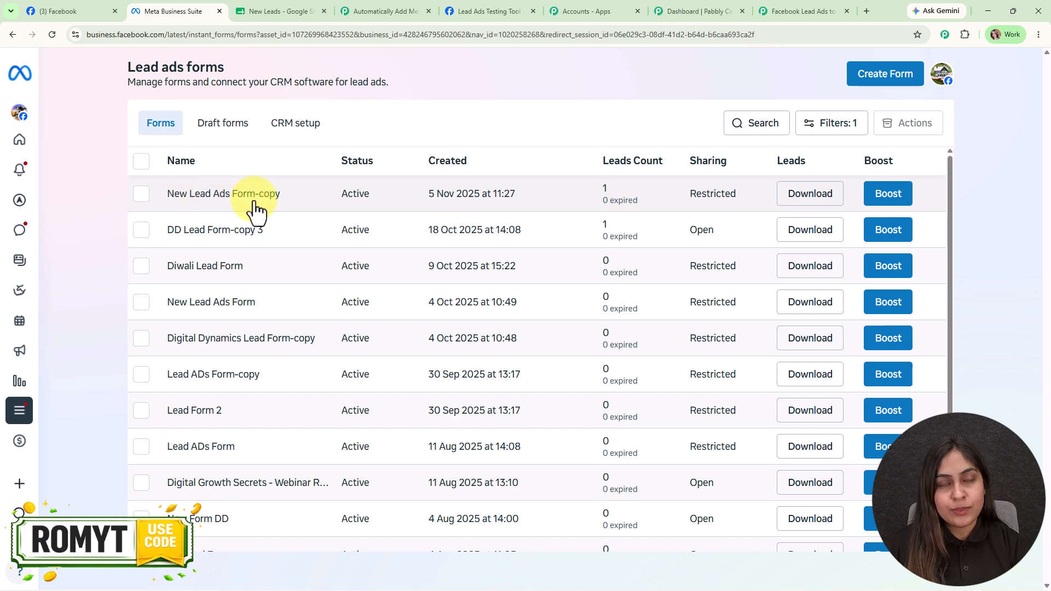
Return to the Pabbly Connect workflow and set the trigger's lead gen form to New Lead Ads Form-copy.
left_click(808, 10)
left_click(605, 381)
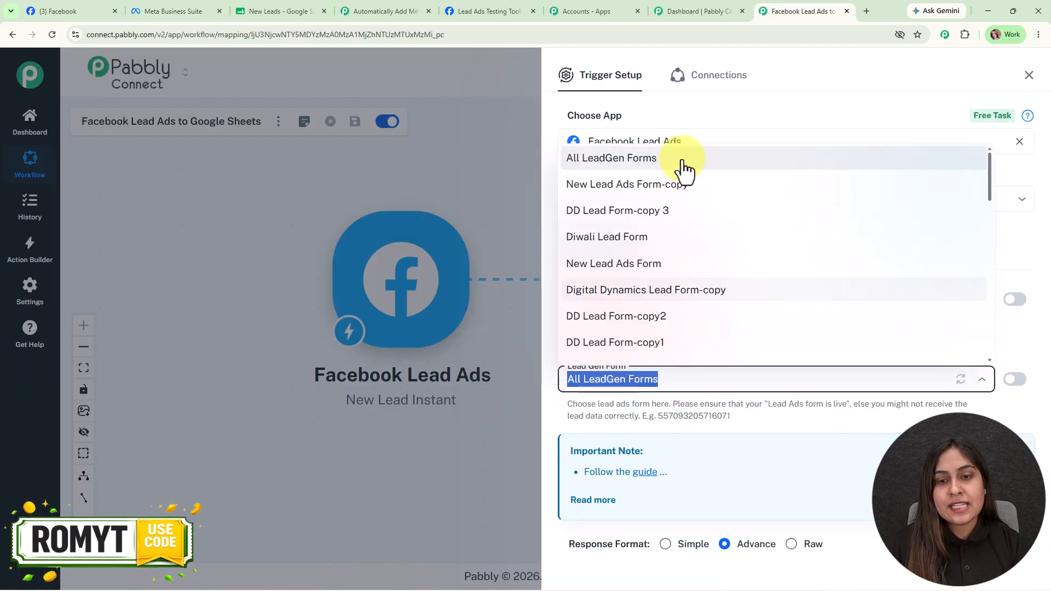
left_click(703, 186)
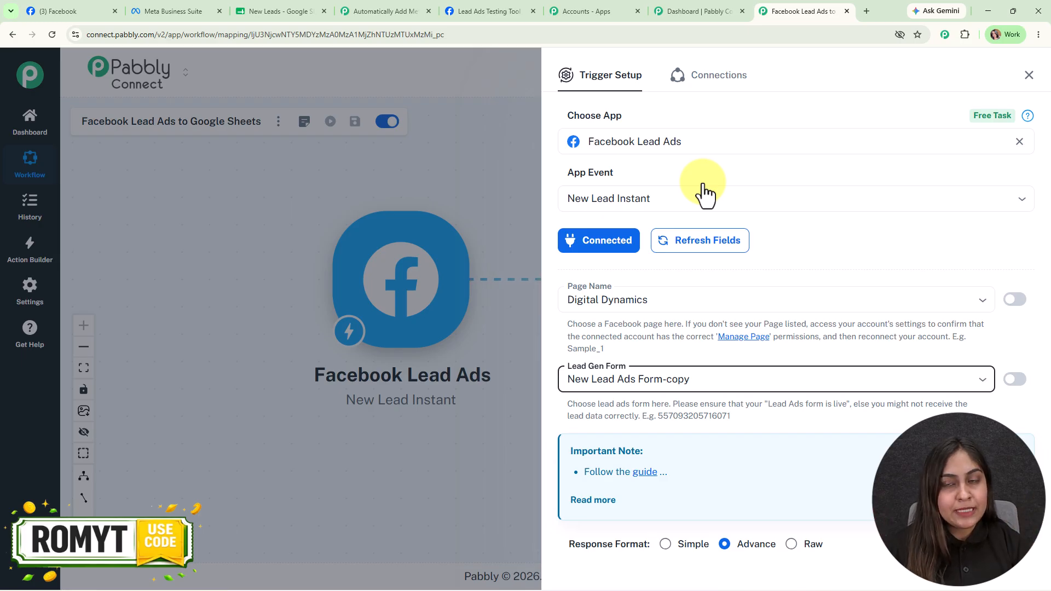
left_click(810, 381)
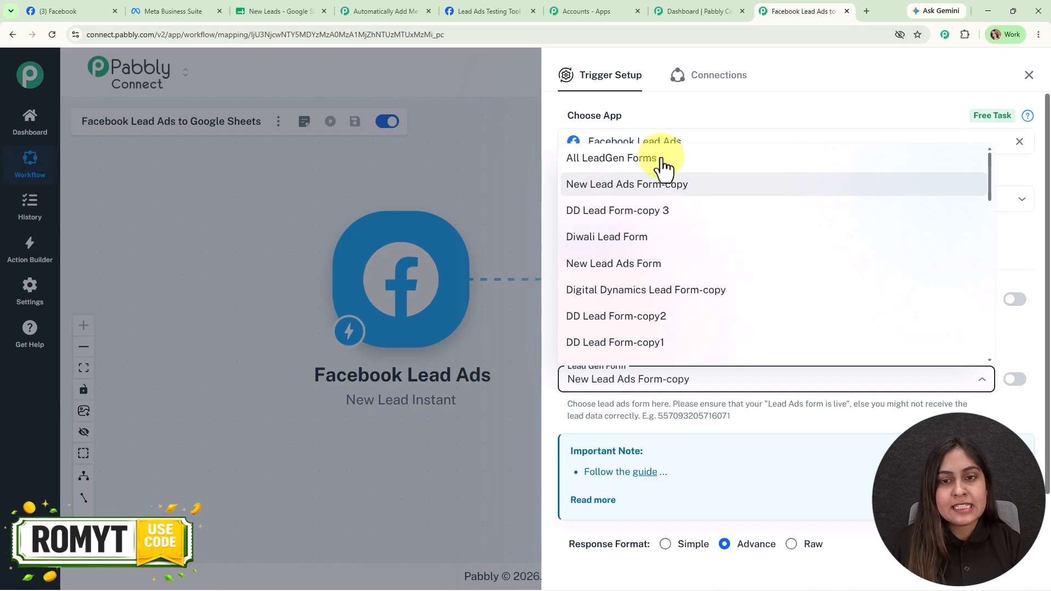
left_click(356, 199)
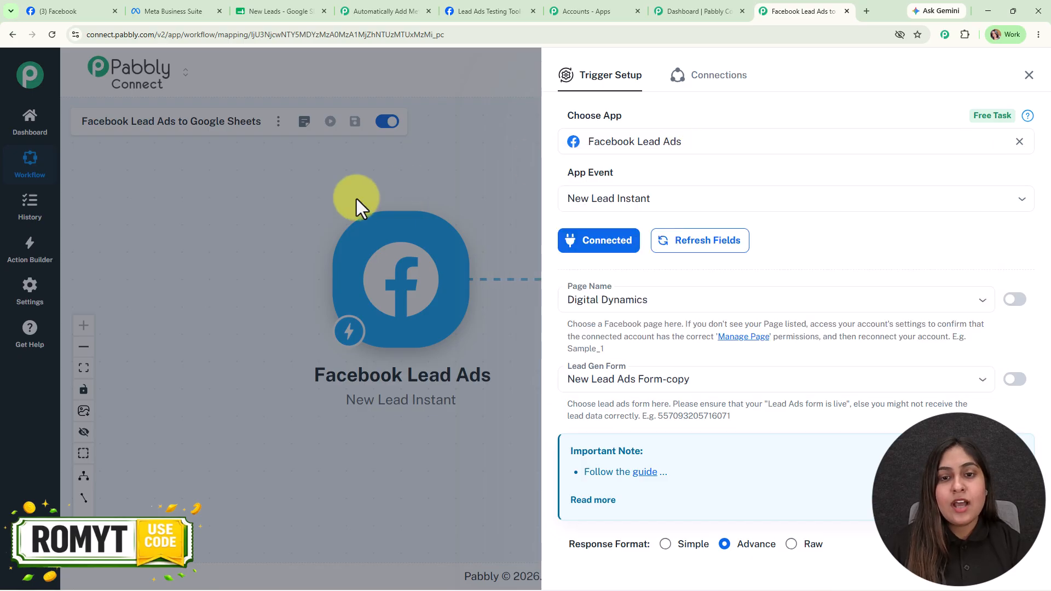
Set the trigger's response format to Simple, then save it and send a test request.
scroll(751, 360, "down", 2)
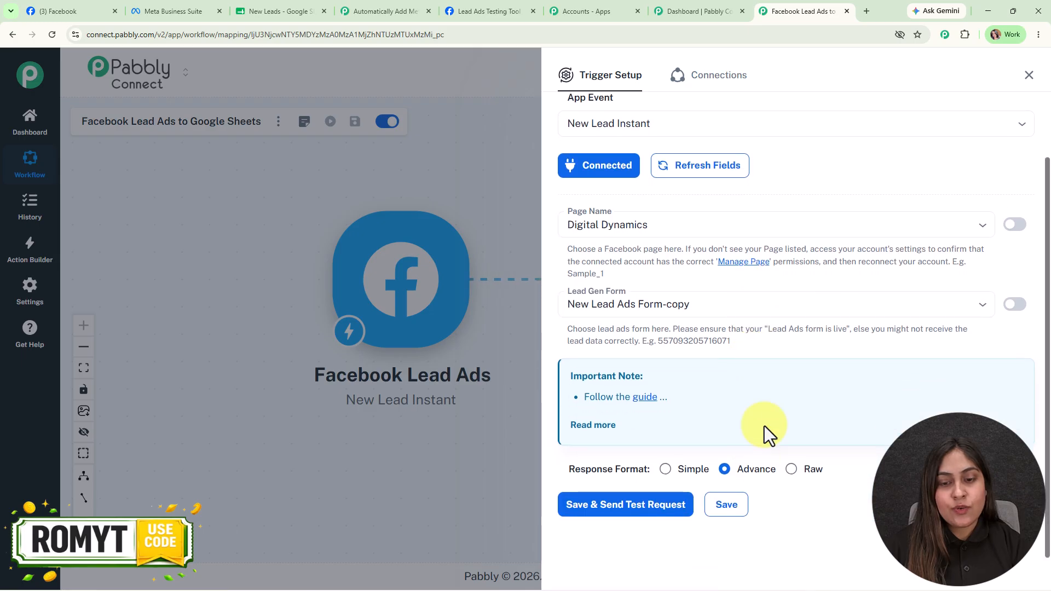
left_click(691, 471)
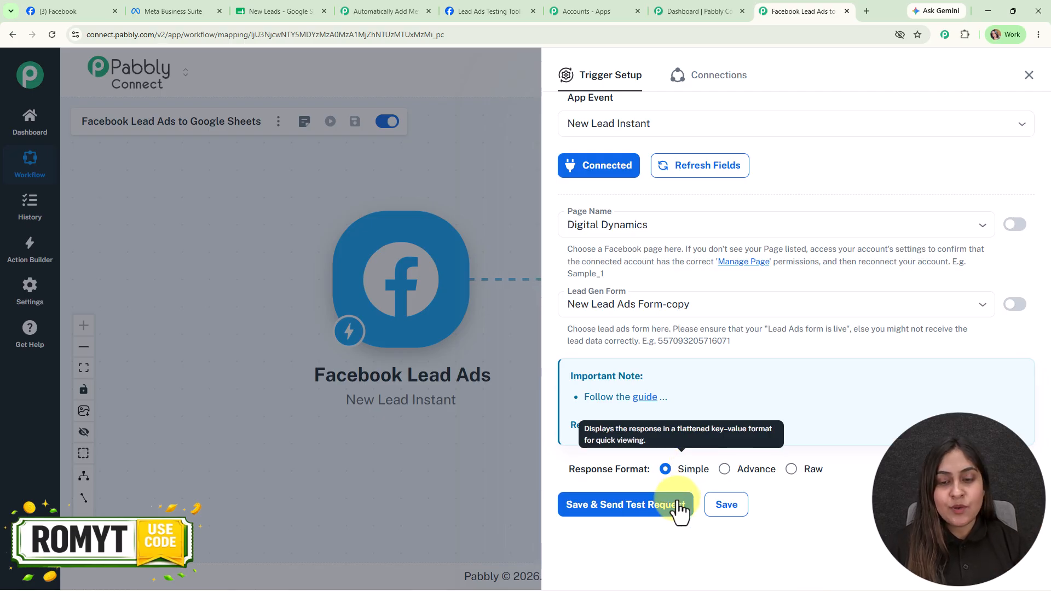
left_click(679, 507)
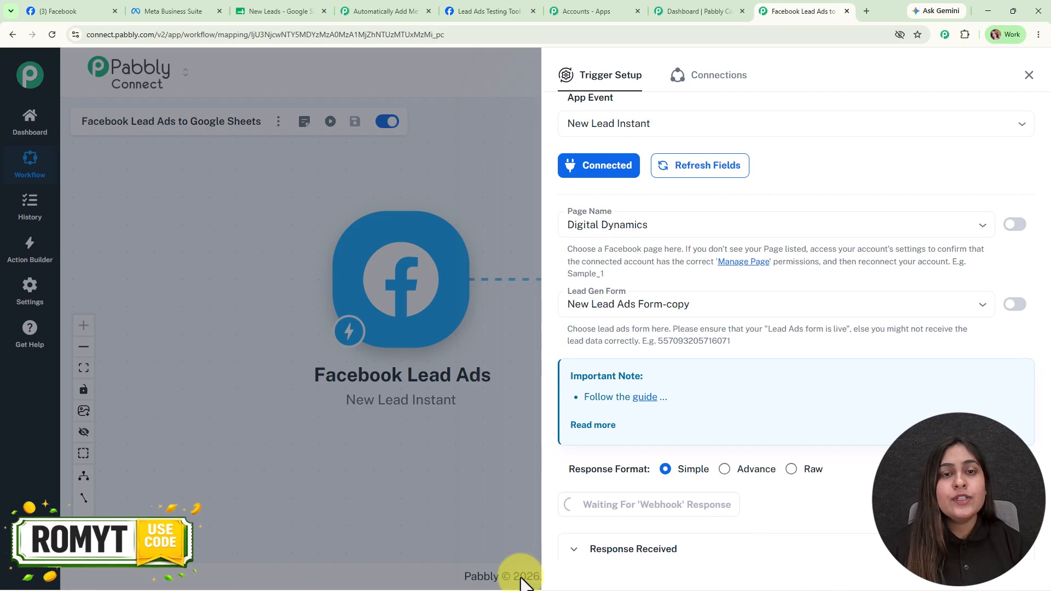
Switch to Meta's Lead Ads Testing Tool and delete the existing test lead of New Lead Ads Form-copy.
left_click(449, 10)
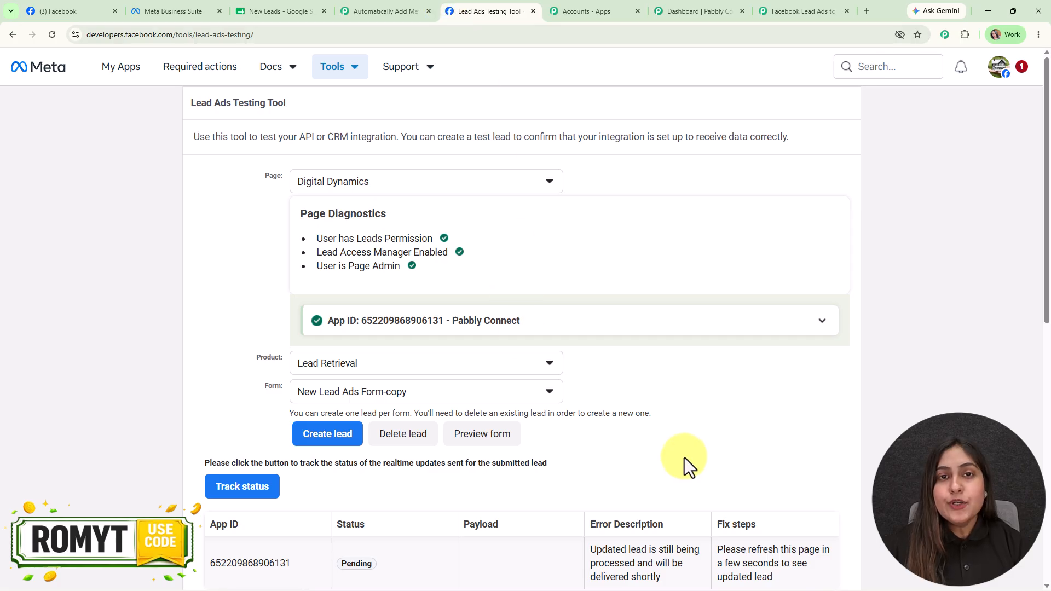
left_click_drag(282, 414, 677, 420)
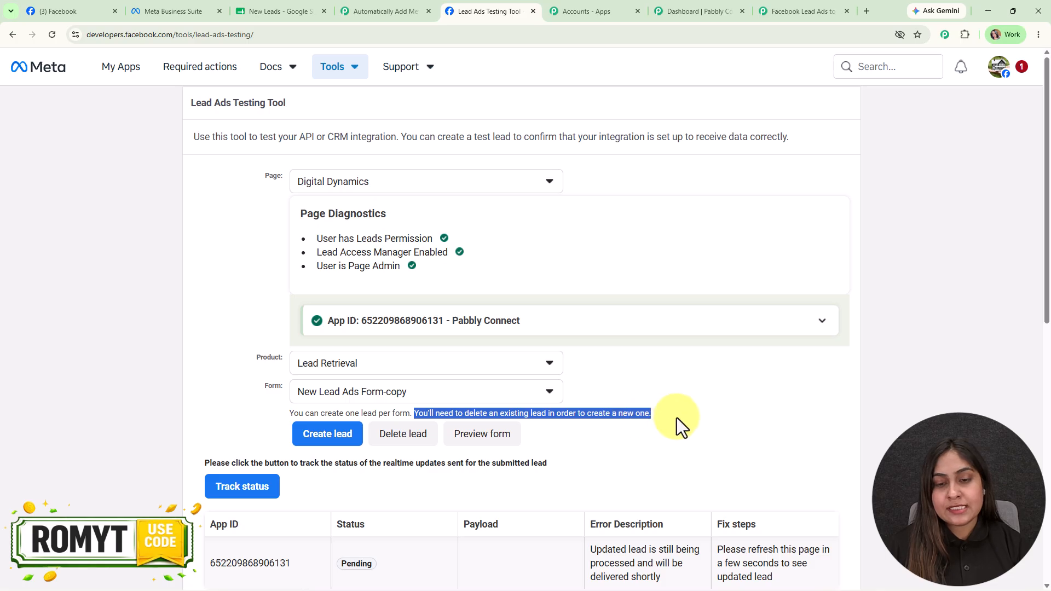
left_click(676, 419)
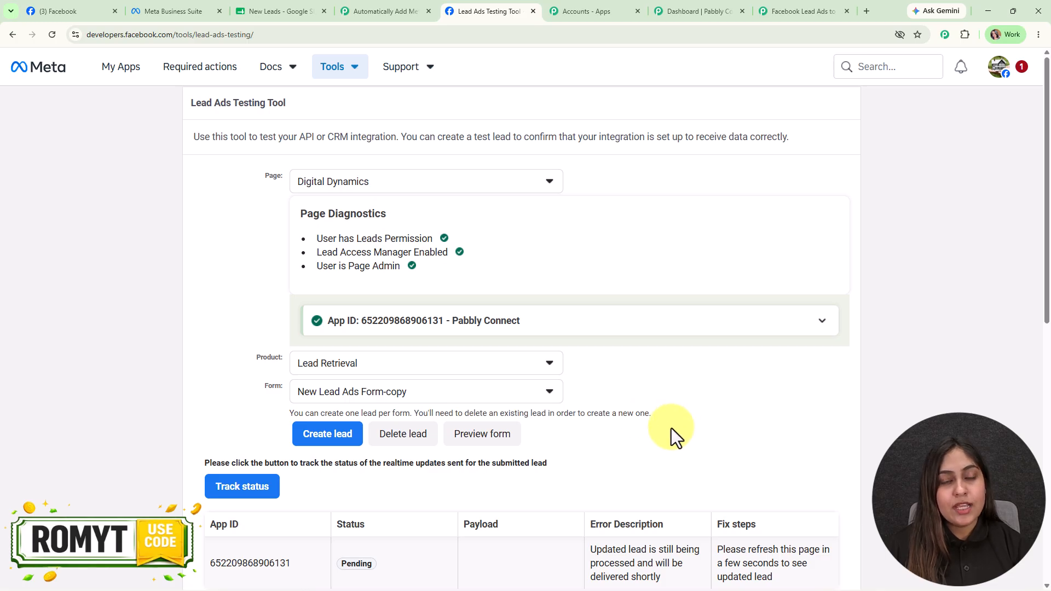
left_click(377, 431)
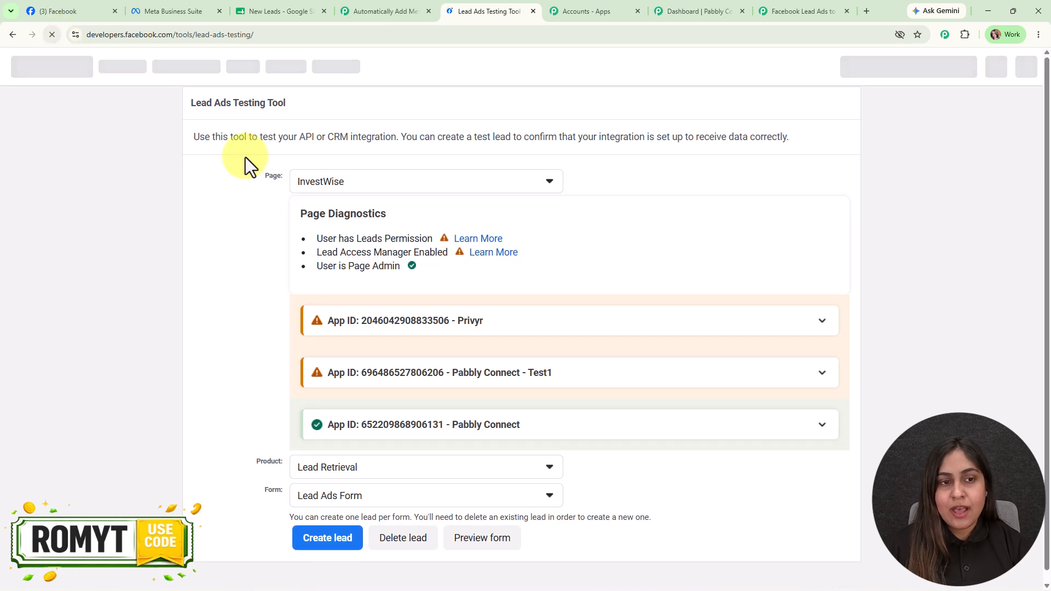
Select the Digital Dynamics page in the testing tool and open a preview of New Lead Ads Form-copy.
left_click(422, 189)
type("dig")
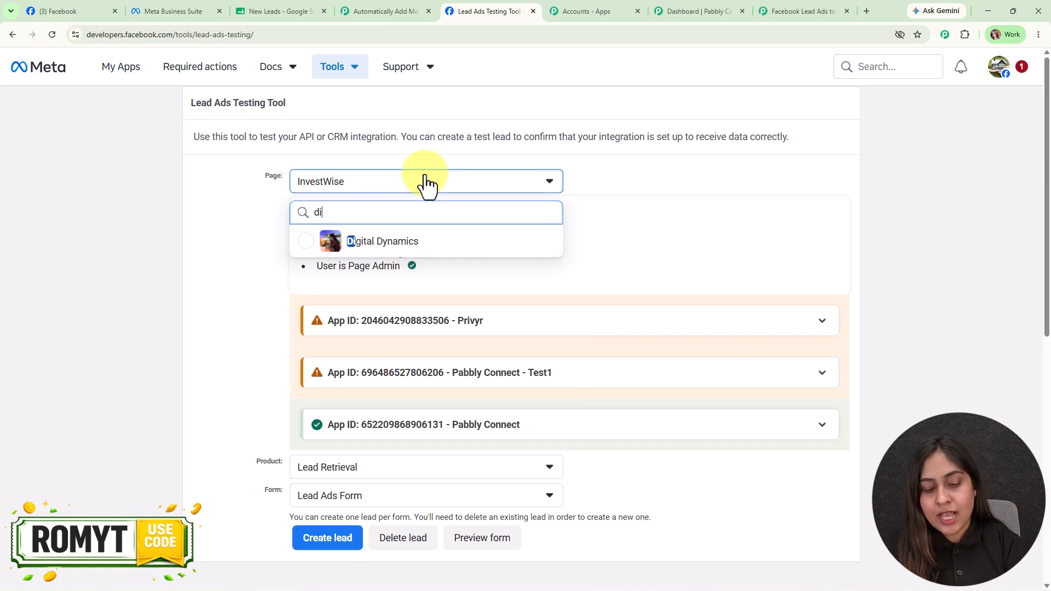
left_click(355, 245)
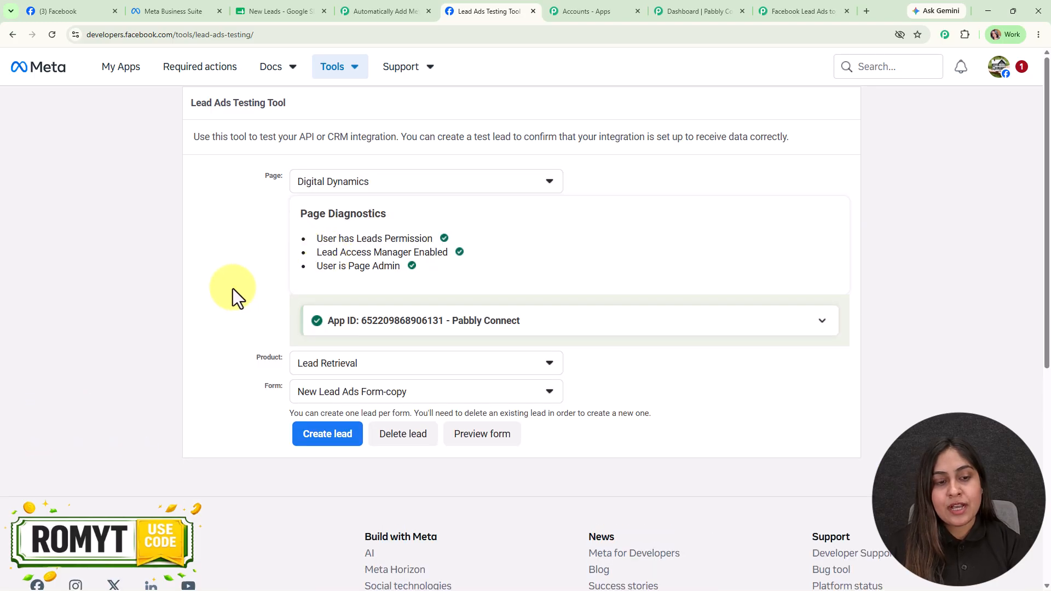
left_click(496, 436)
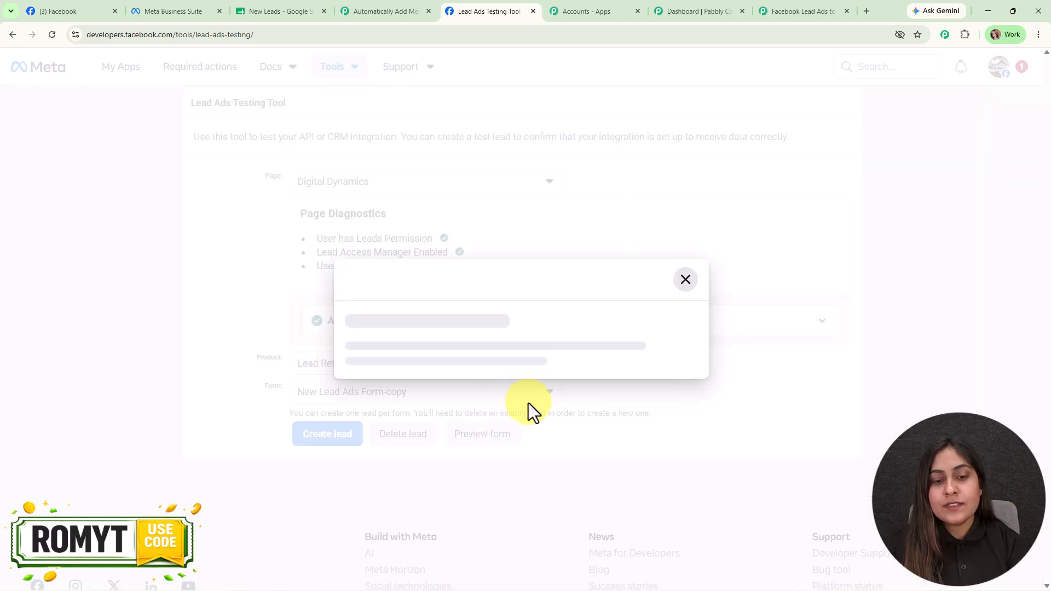
Continue to the form's contact information and replace the sample first name and the name part of the email address.
left_click(549, 528)
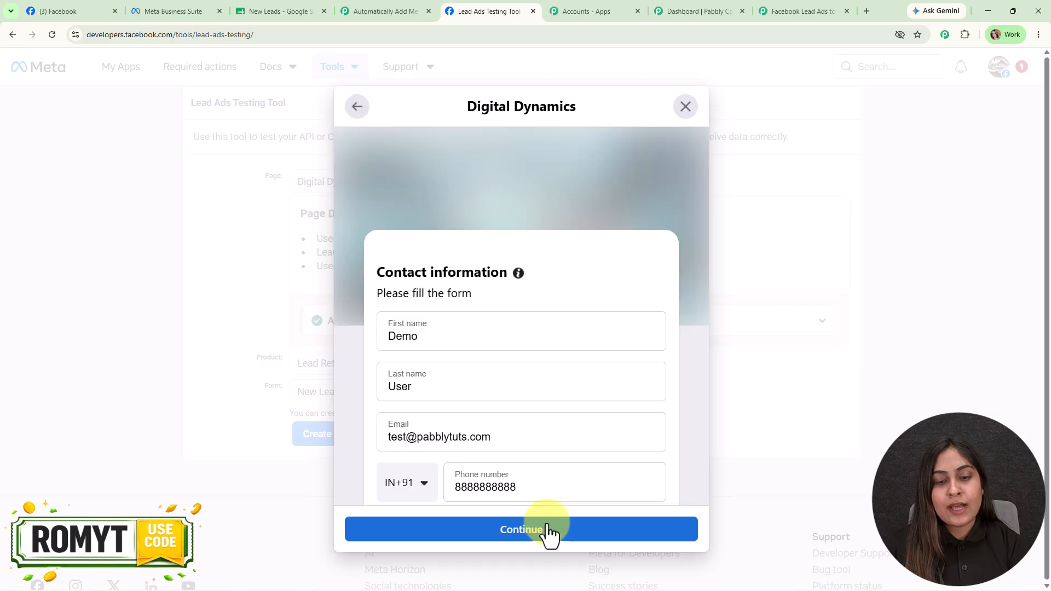
double_click(438, 338)
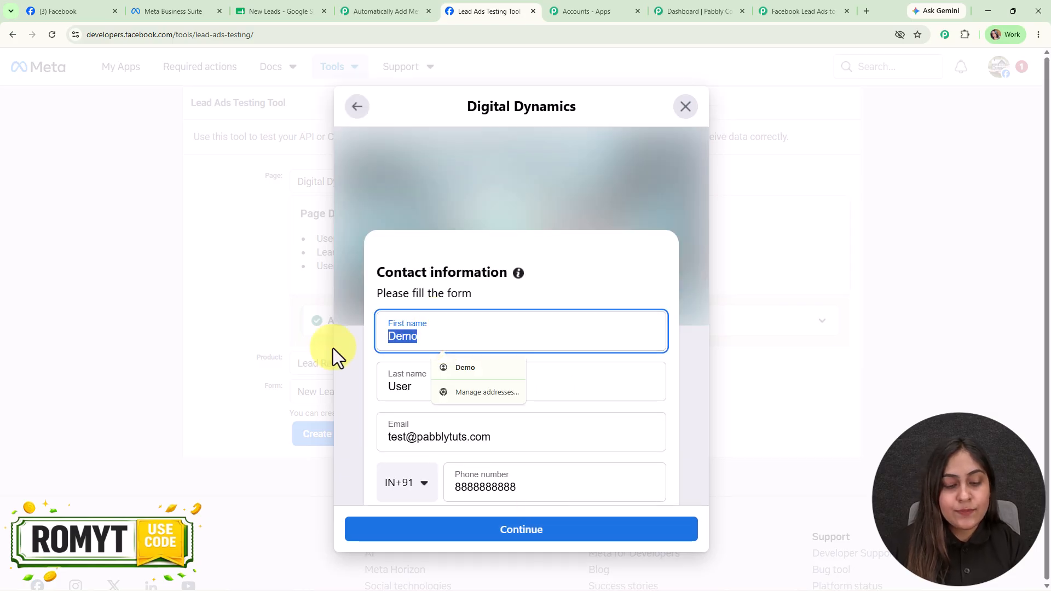
type("Latest")
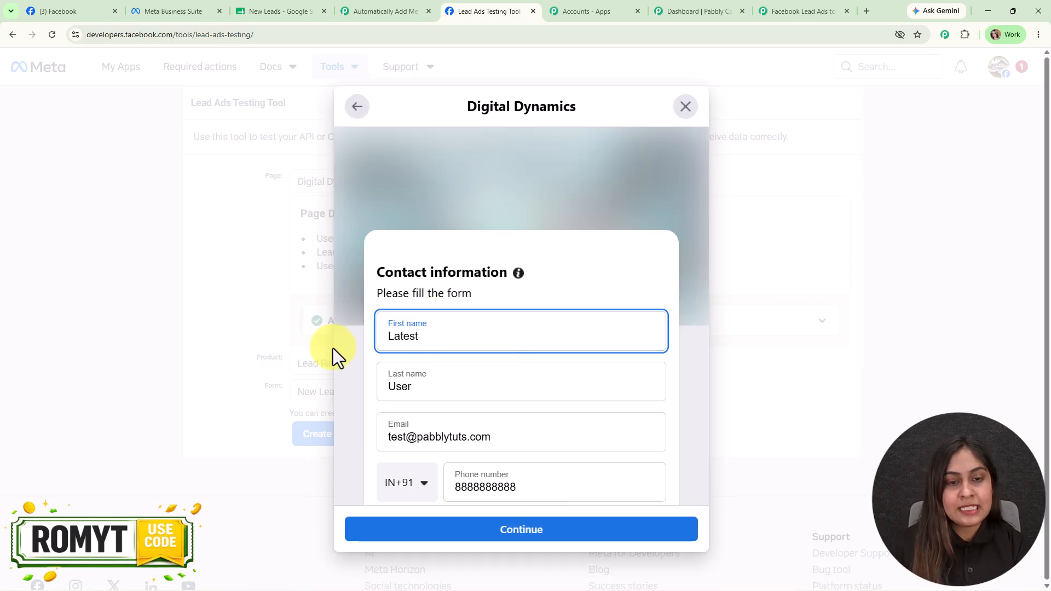
scroll(445, 360, "down", 1)
left_click_drag(405, 382, 378, 385)
type("latest")
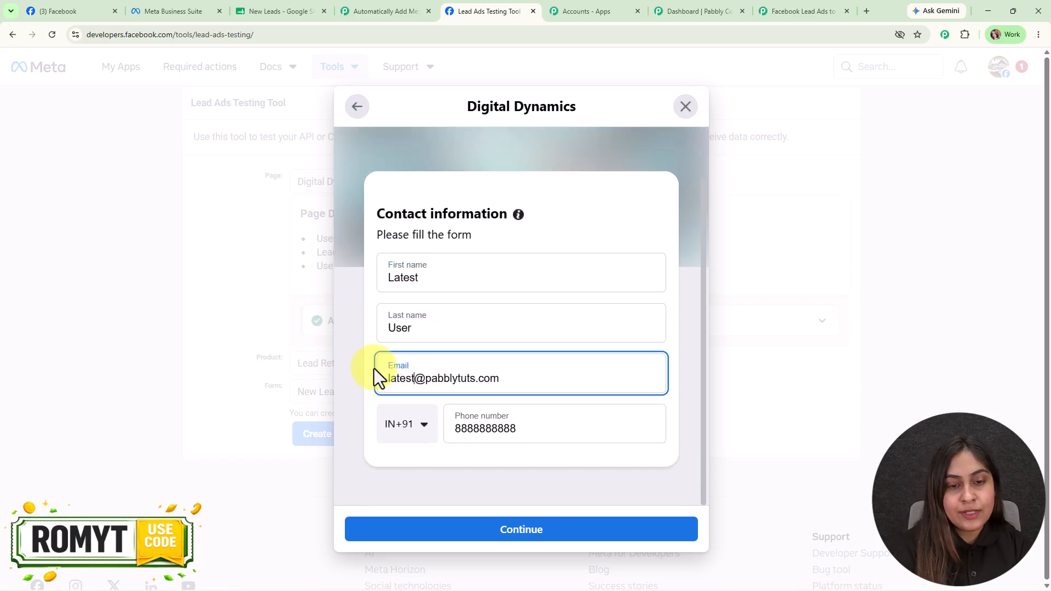
Replace the lead's phone number, submit the test lead, and close the form preview.
left_click_drag(520, 427, 426, 443)
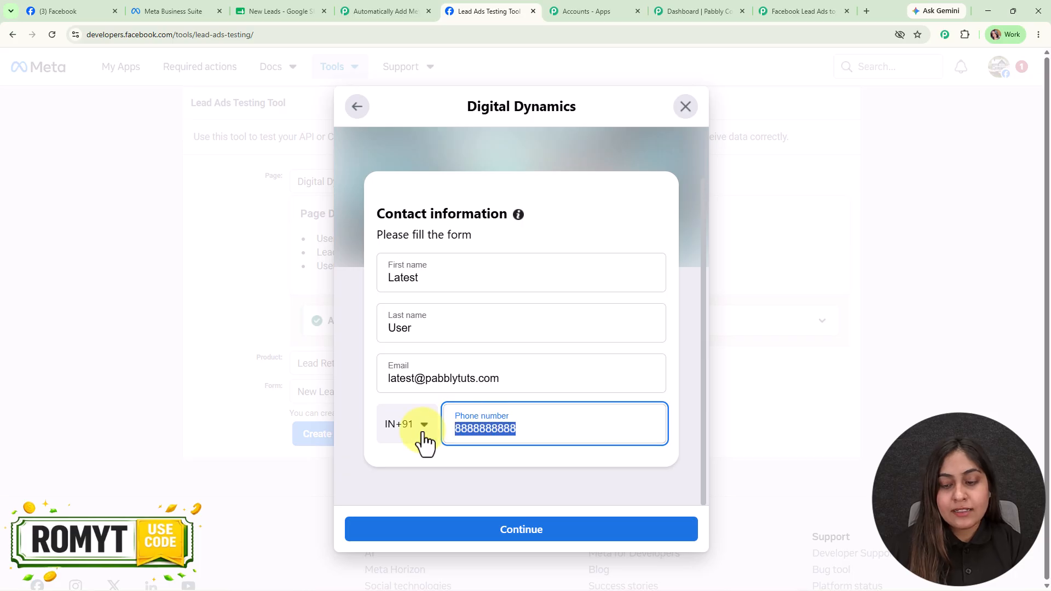
type("7676767676")
left_click(579, 534)
left_click(603, 465)
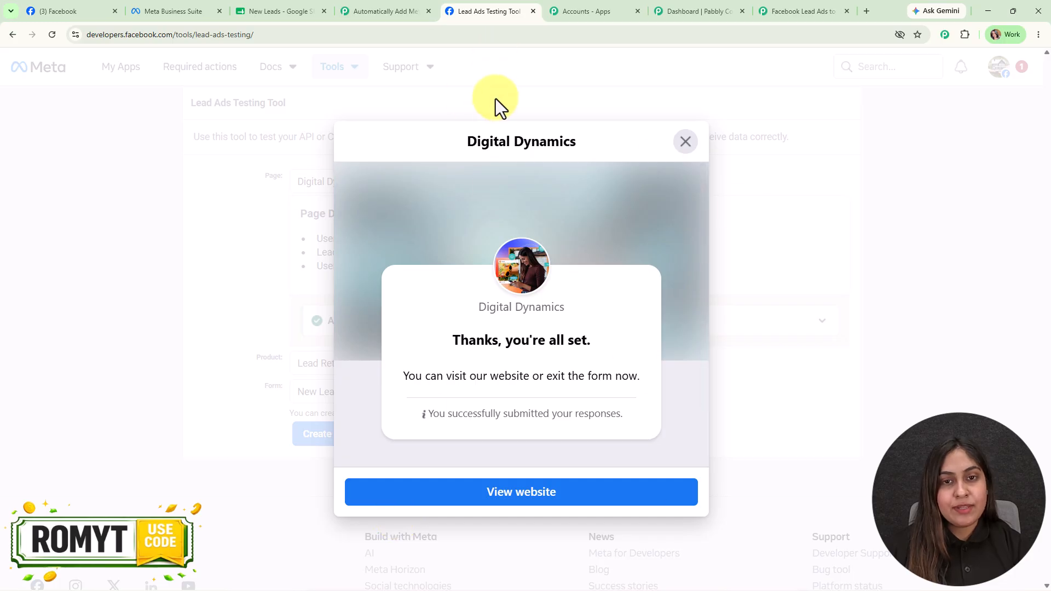
left_click(685, 142)
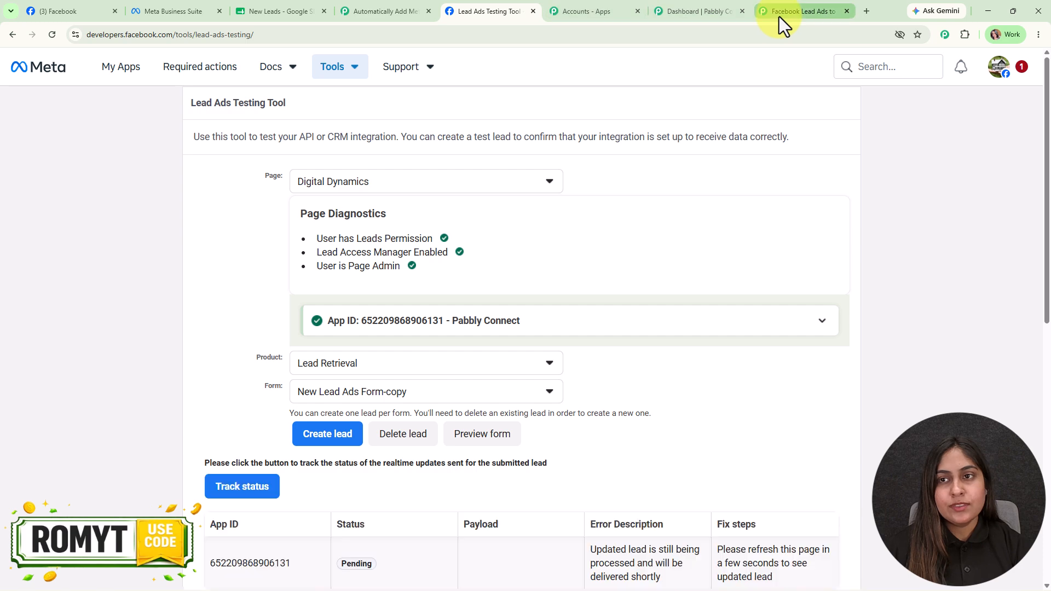
Switch to the Pabbly Connect workflow, review the lead data in the trigger's received response, and close the trigger setup.
left_click(779, 16)
scroll(846, 309, "down", 8)
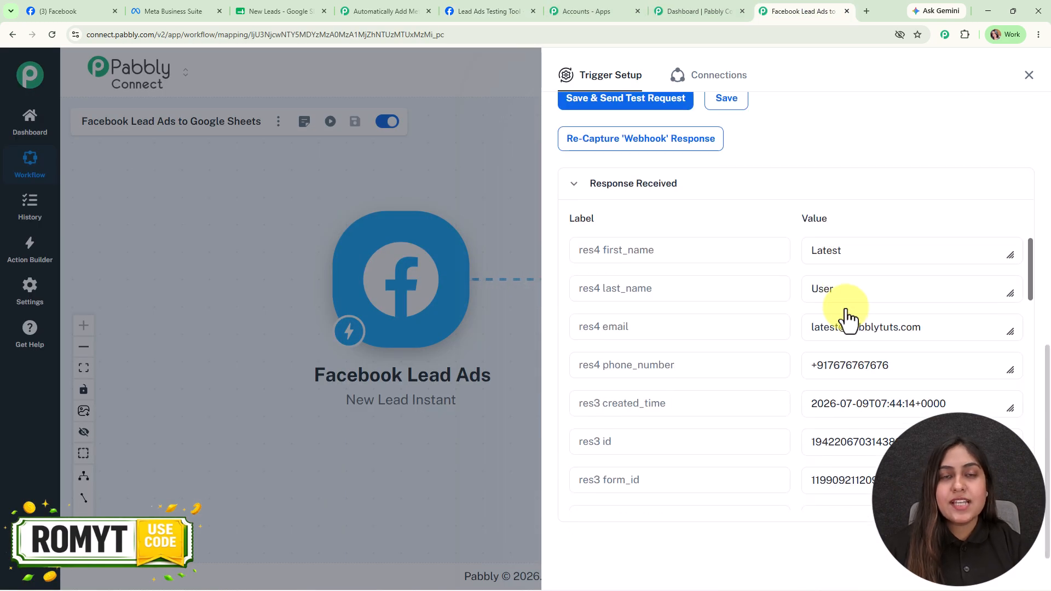
scroll(870, 340, "down", 3)
scroll(874, 350, "down", 4)
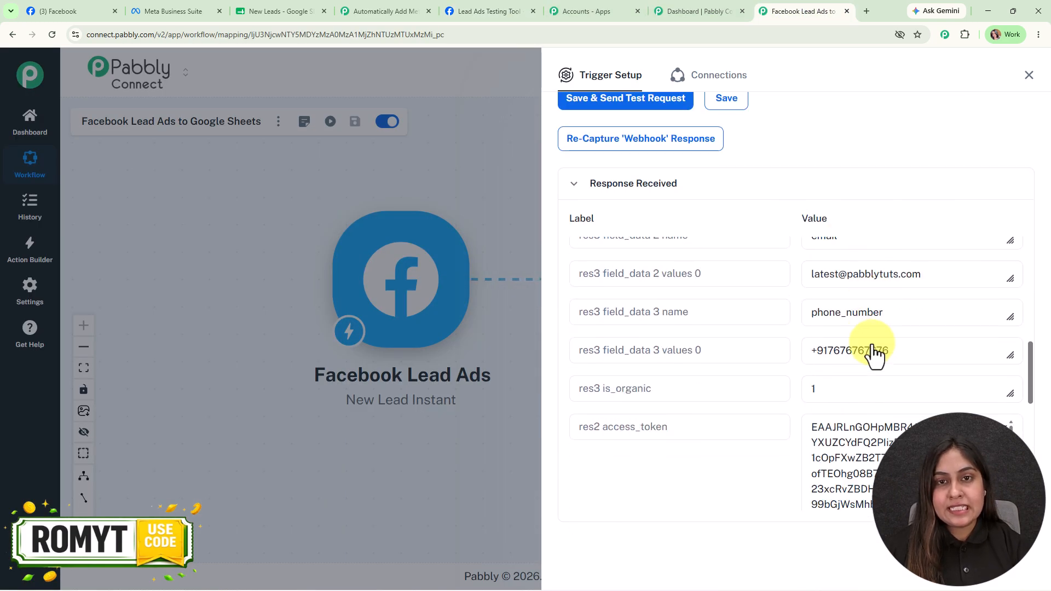
left_click(1028, 75)
Connect the Google Sheets action through a new connection, signing in with Google and granting Pabbly Connect Sheets access.
left_click_drag(891, 141, 741, 141)
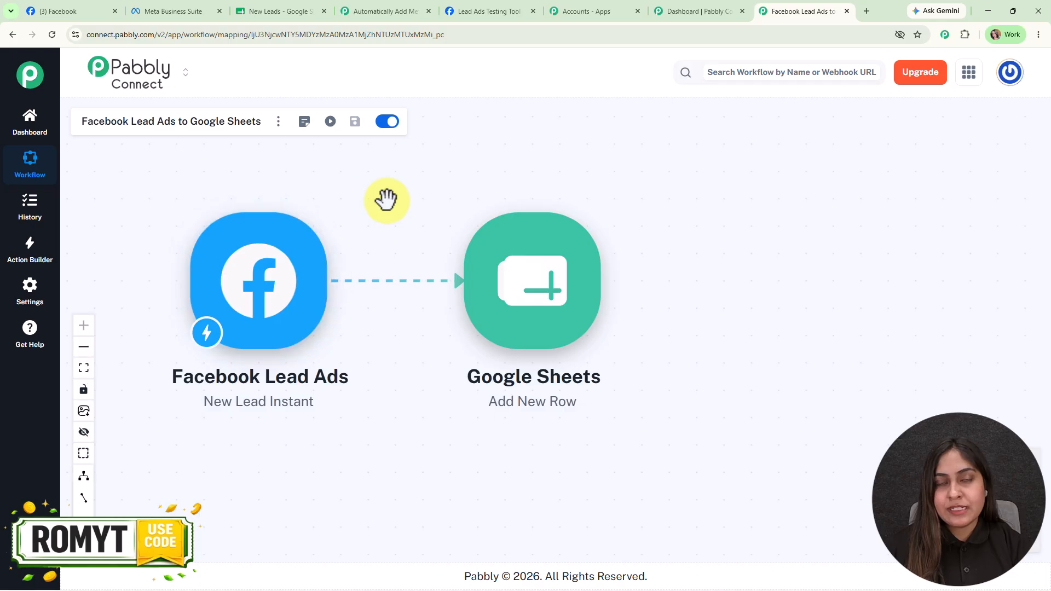
left_click(514, 342)
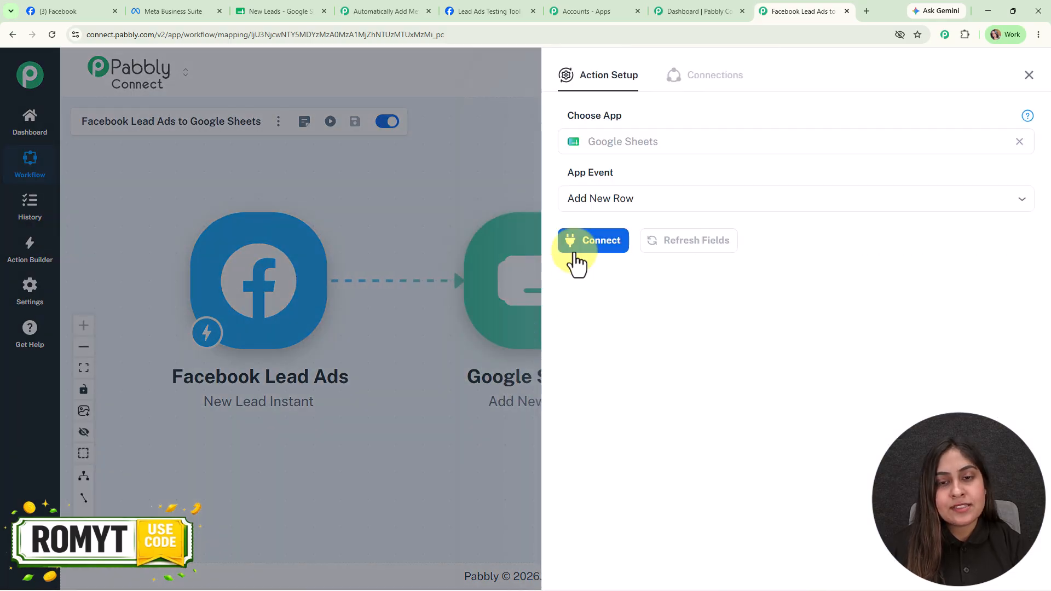
left_click(573, 254)
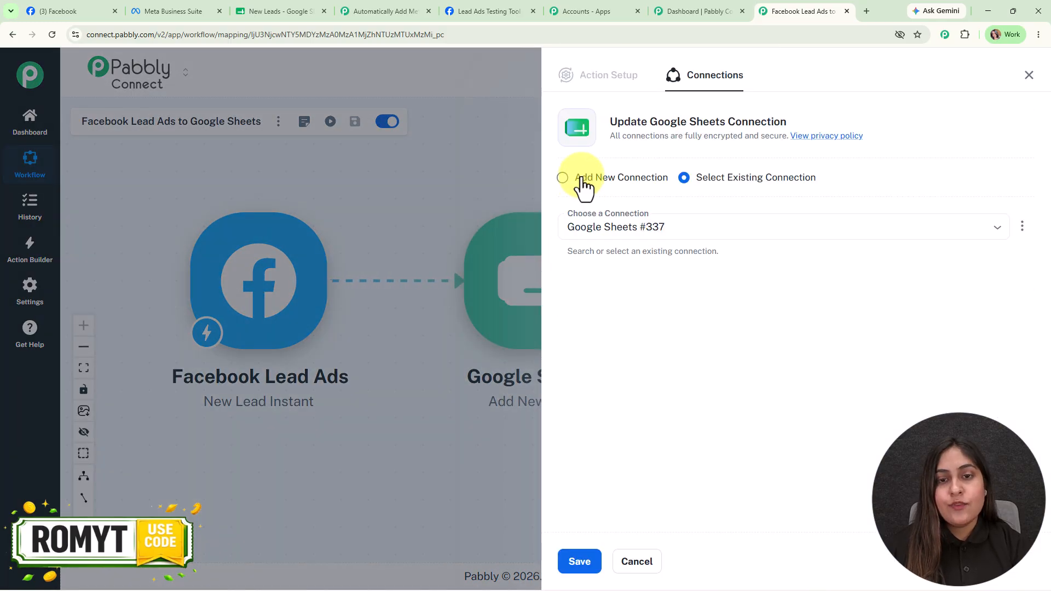
left_click(580, 178)
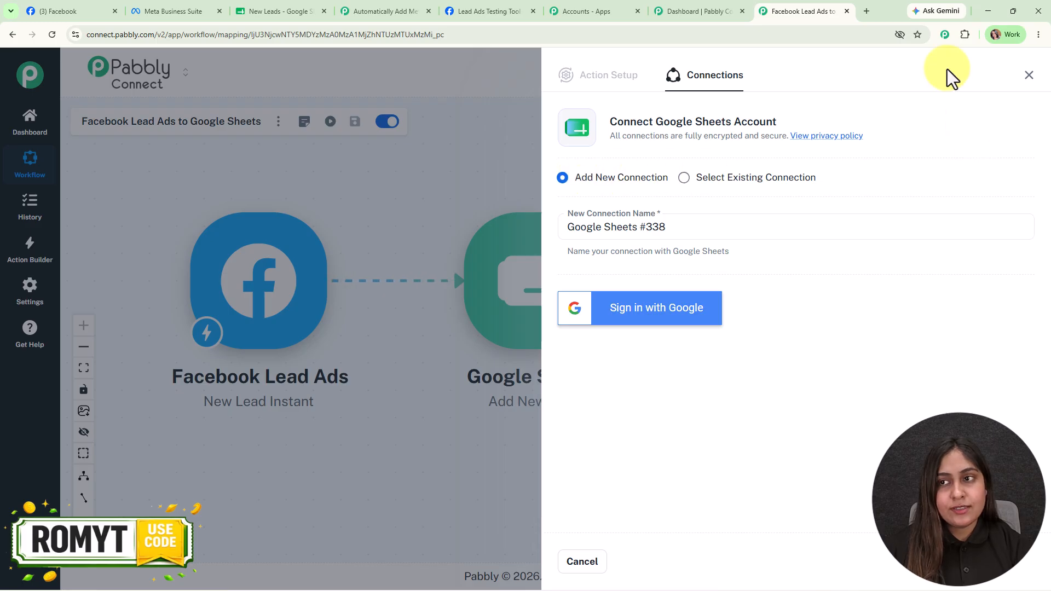
left_click(662, 310)
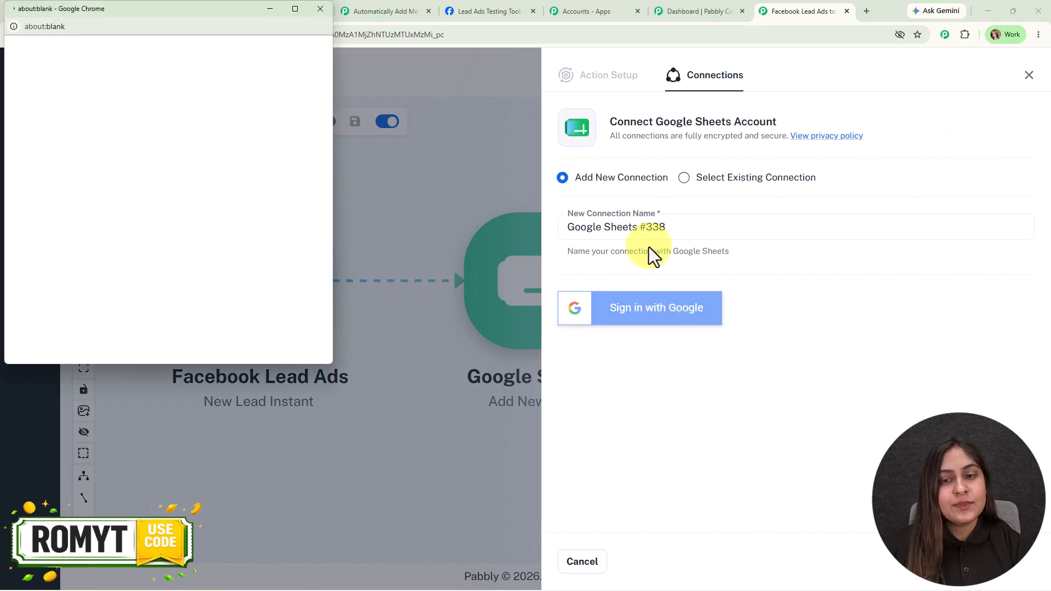
left_click(201, 254)
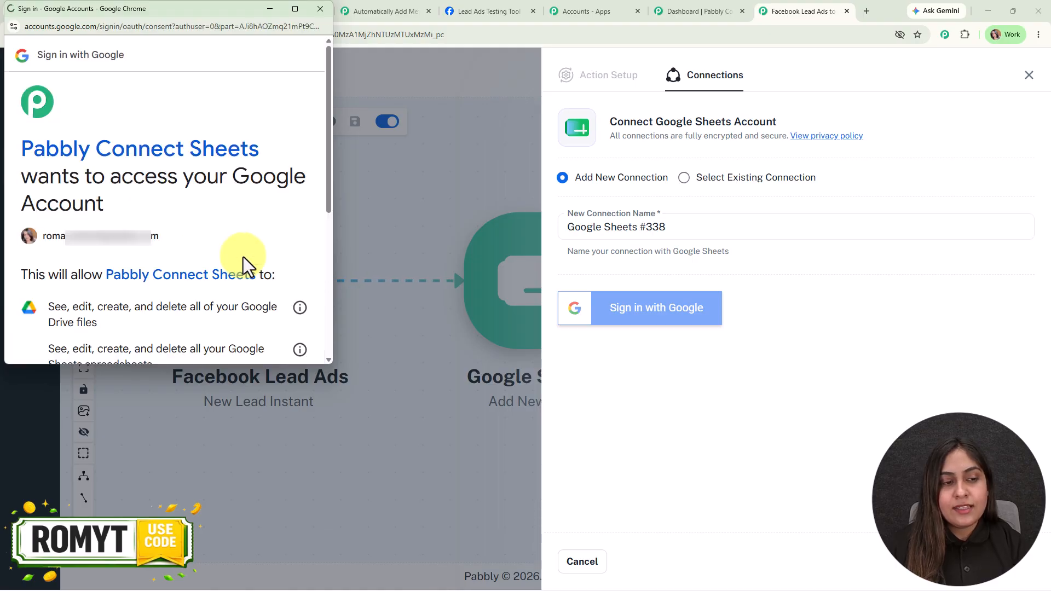
scroll(251, 321, "down", 4)
left_click(245, 347)
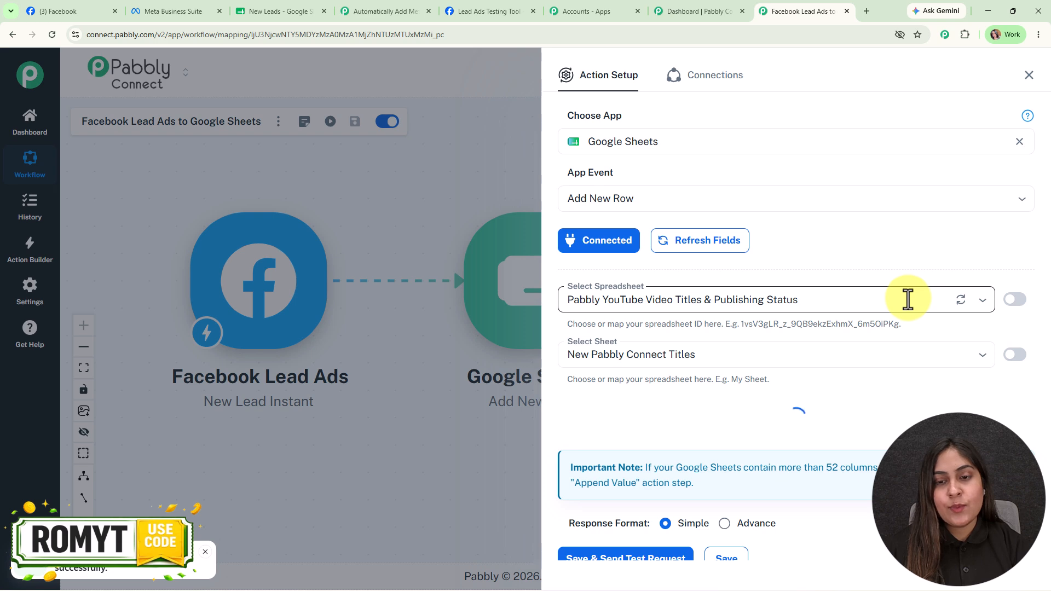
Set the action's spreadsheet to New Leads and compare its fields with the column headings in the Google Sheets file.
scroll(907, 299, "down", 2)
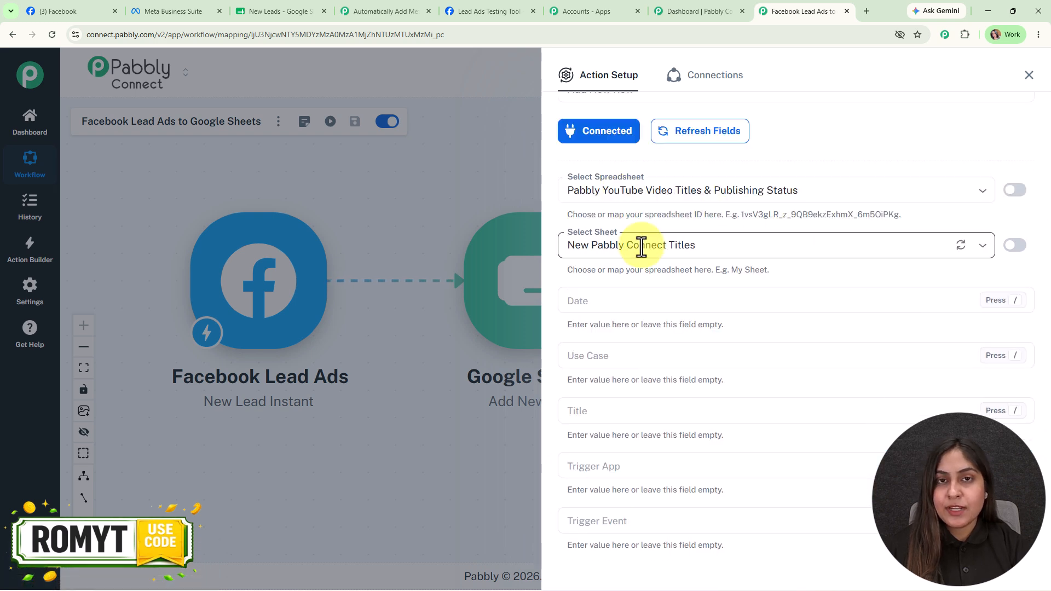
left_click(634, 188)
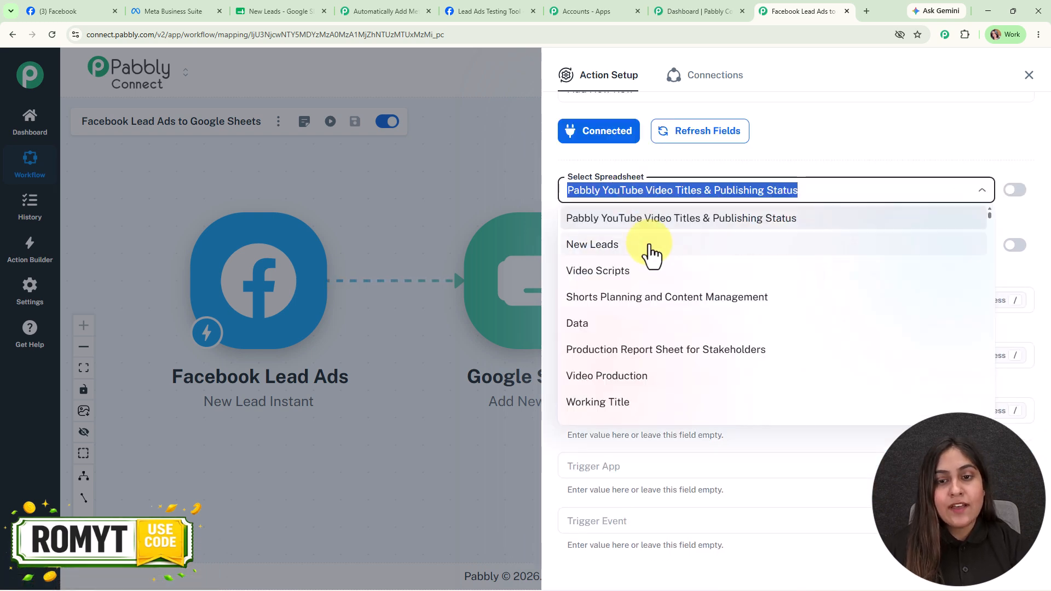
left_click(650, 252)
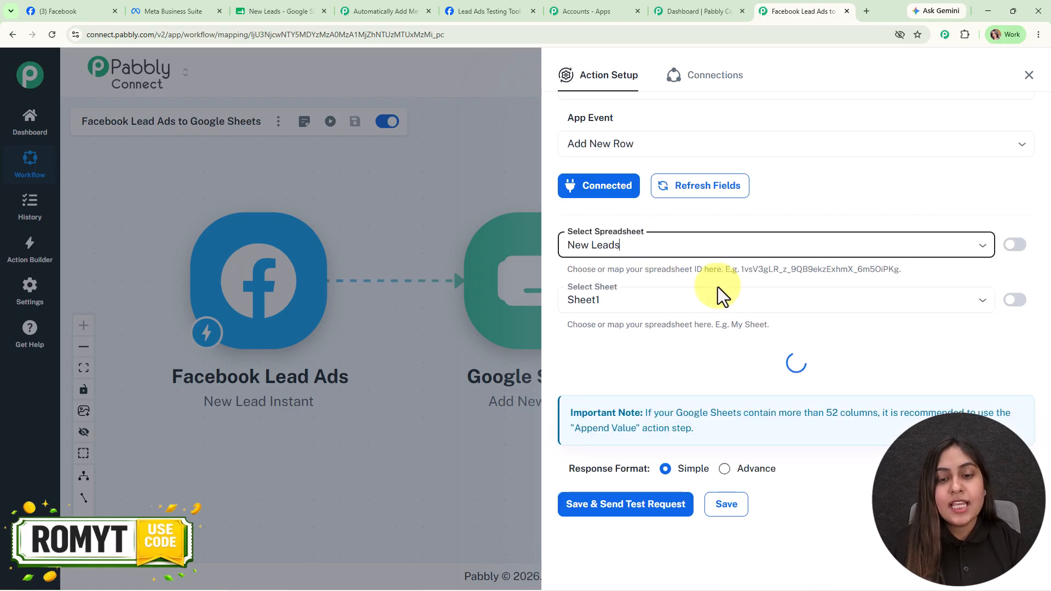
scroll(807, 285, "down", 1)
scroll(807, 284, "down", 1)
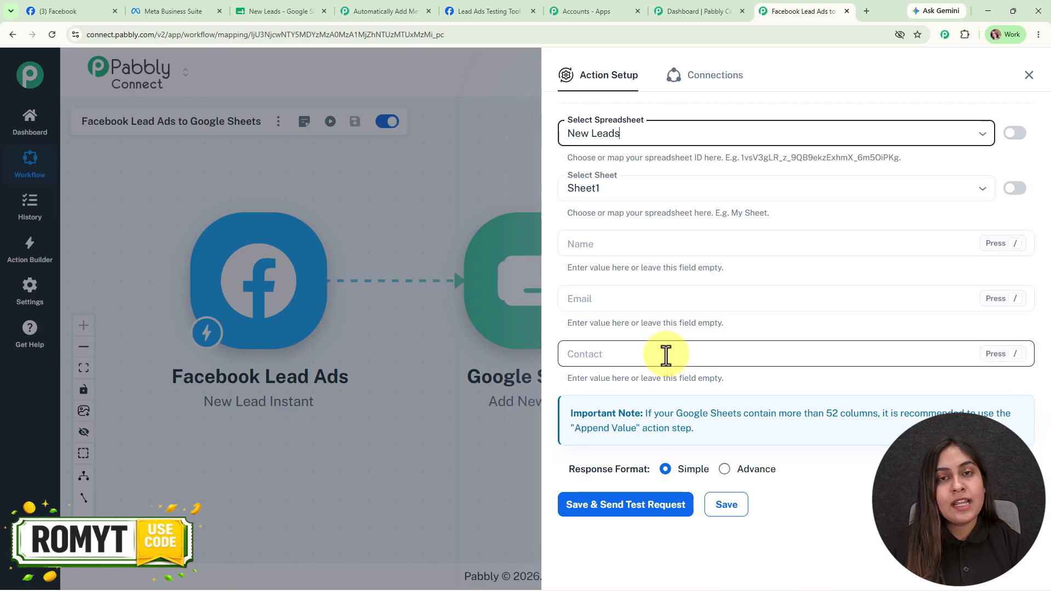
left_click(279, 11)
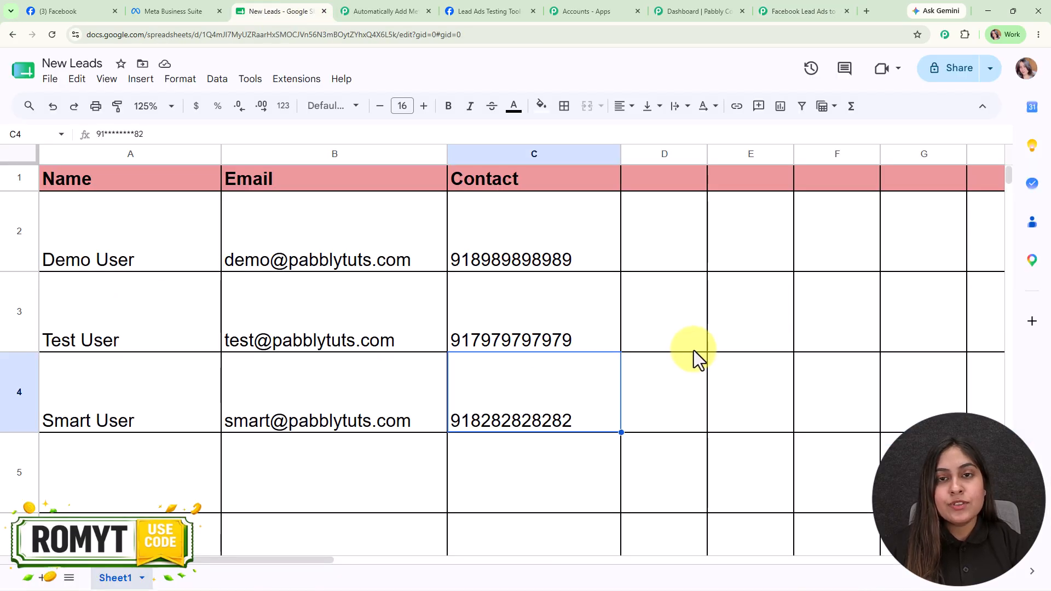
left_click(784, 11)
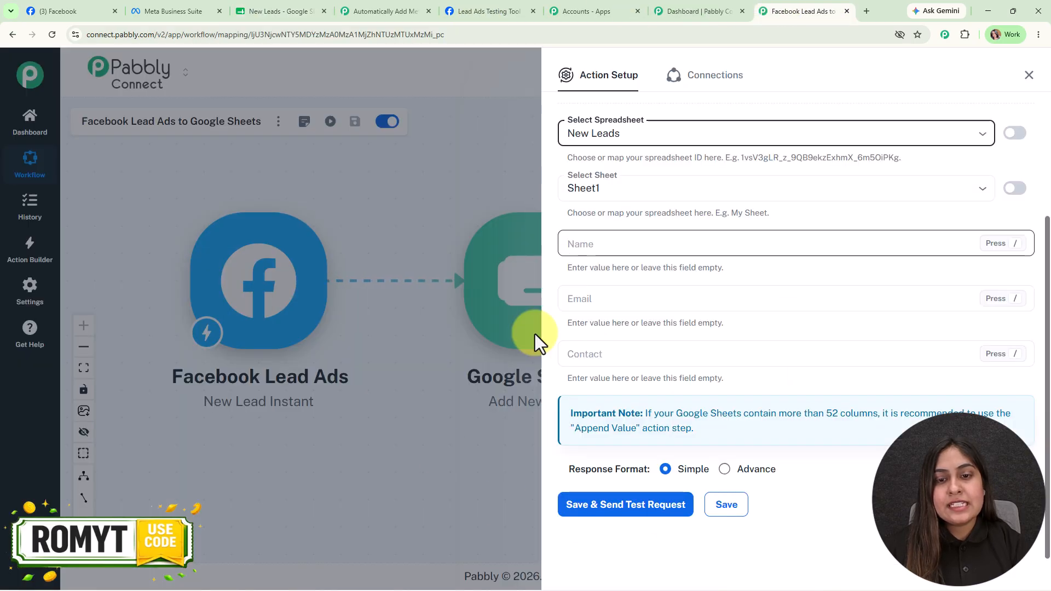
Map the action's Name field to the trigger's res4 first_name and res4 last_name values.
left_click(677, 249)
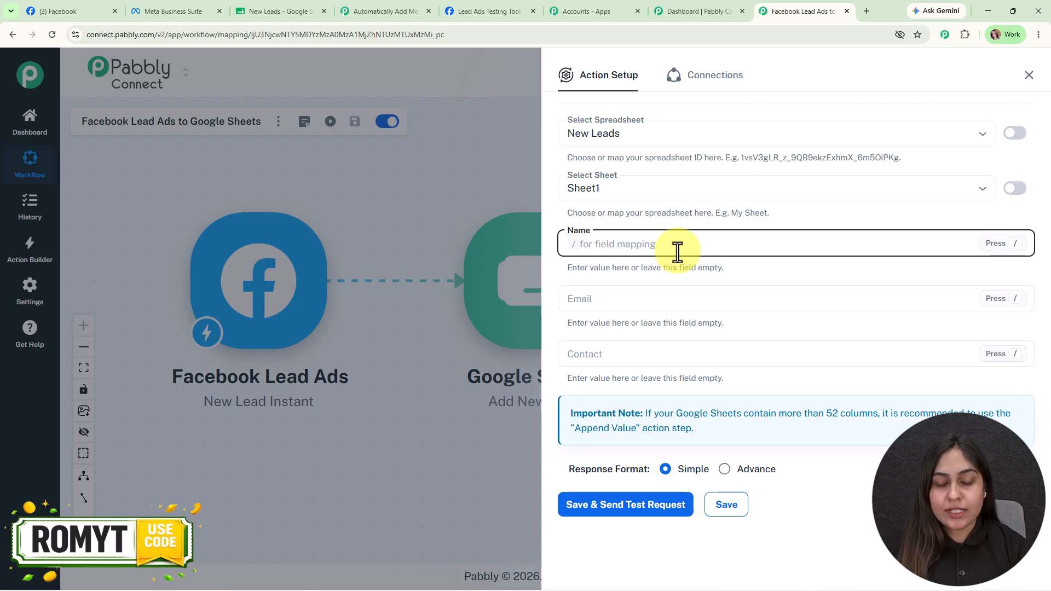
type("/")
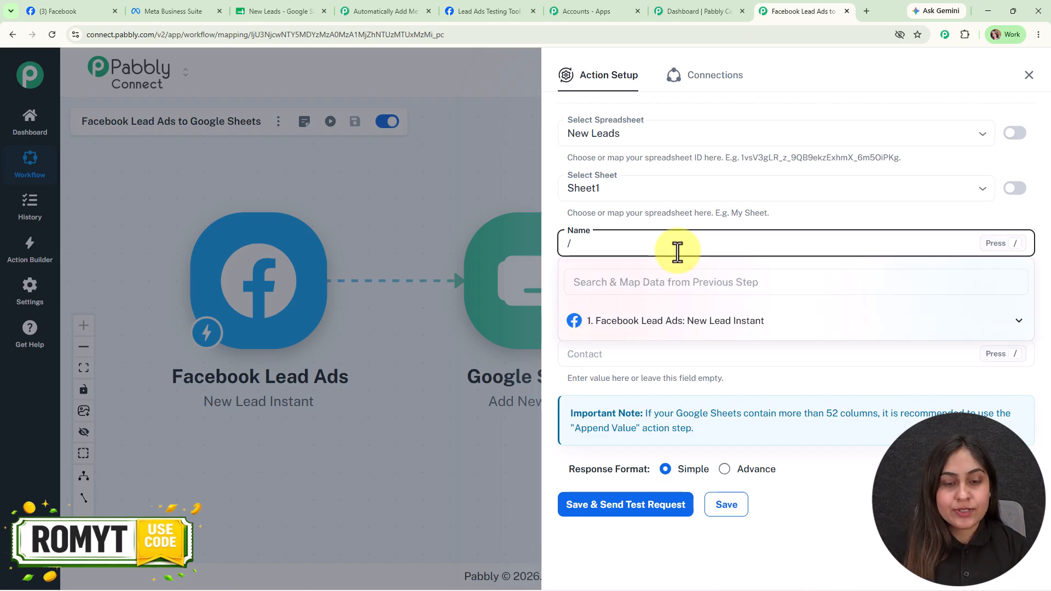
type("na")
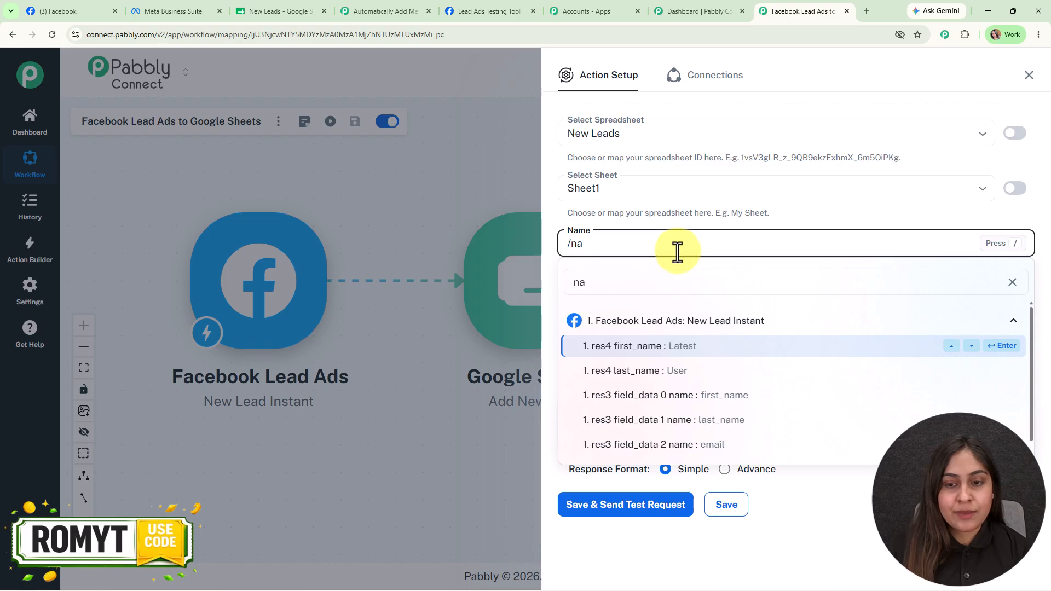
left_click(653, 351)
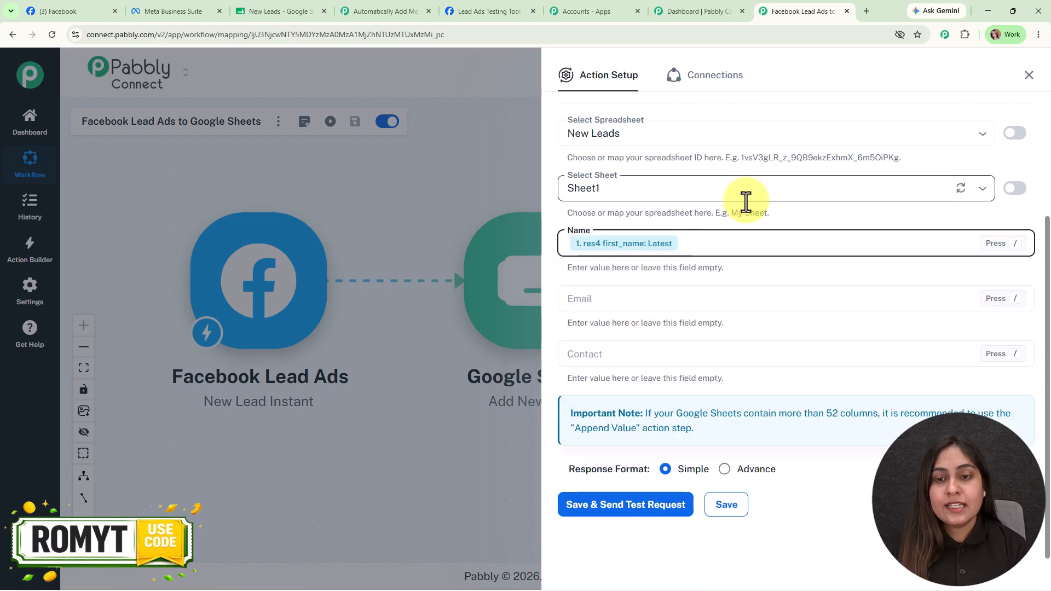
type("/las")
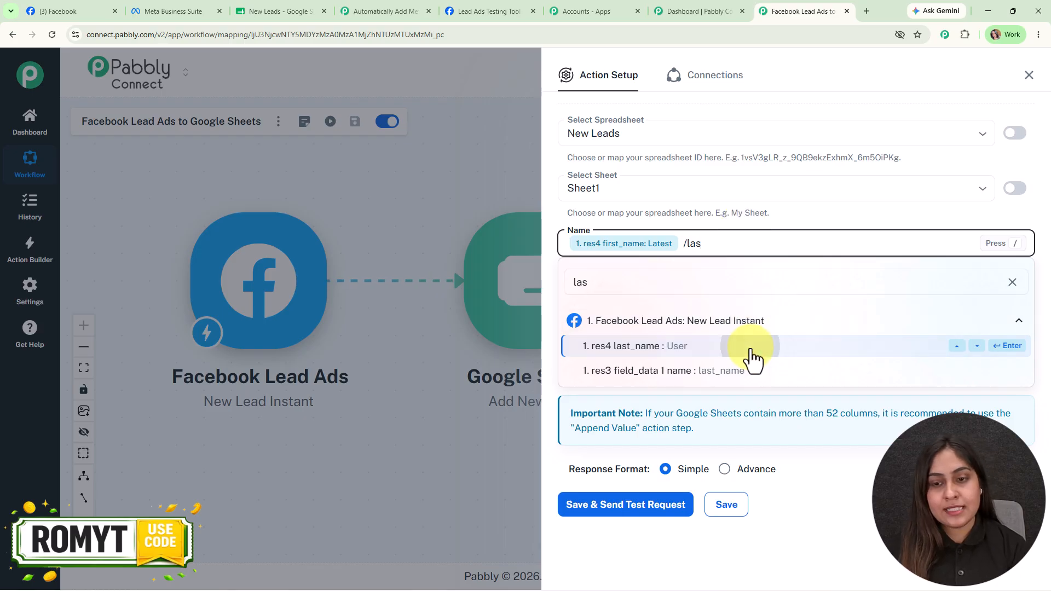
left_click(751, 353)
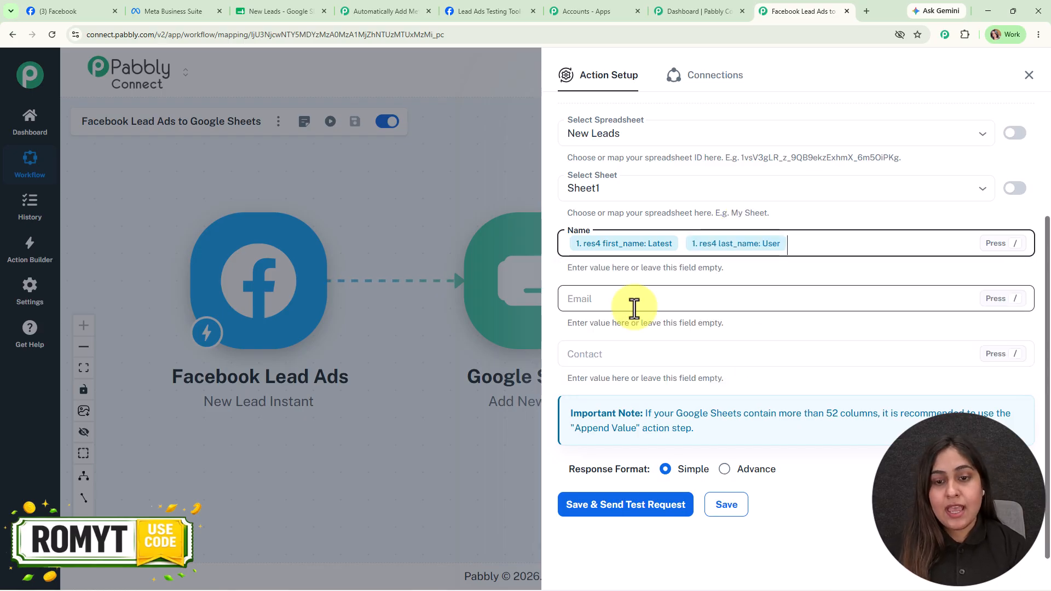
Map the Email field to res4 email and the Contact field to res4 phone_number.
left_click(633, 305)
type("/@")
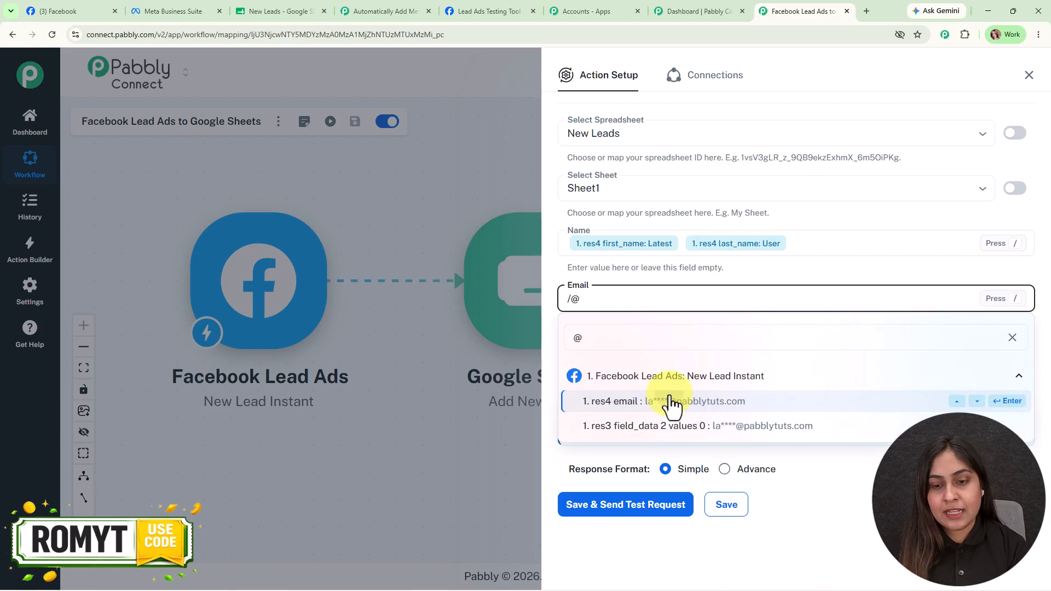
left_click(670, 403)
left_click(606, 352)
type("/+")
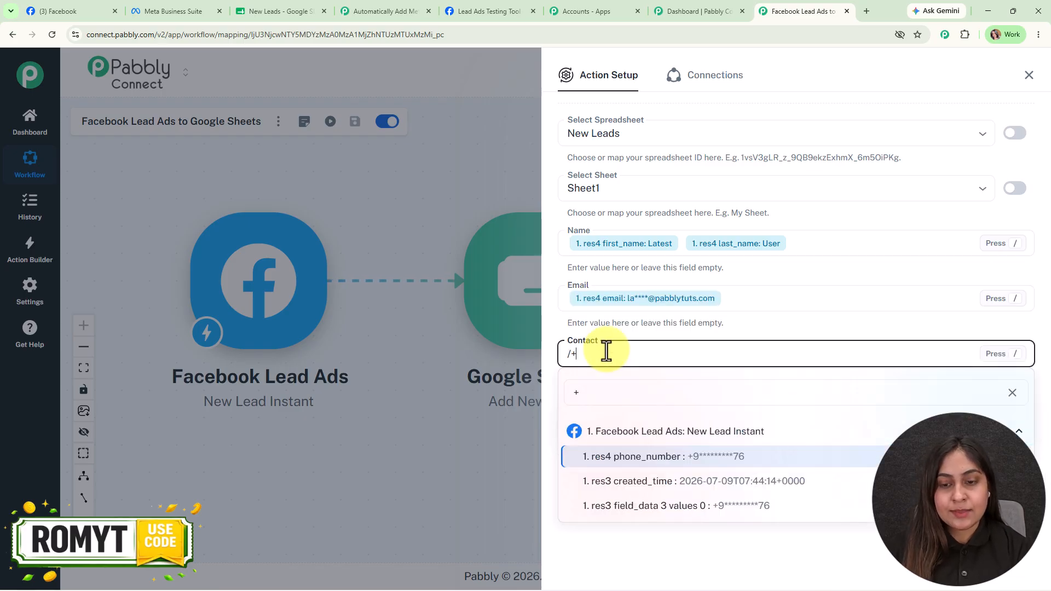
left_click(630, 456)
Save the Google Sheets action, send a test request, review the received response, and close the action setup.
left_click(635, 504)
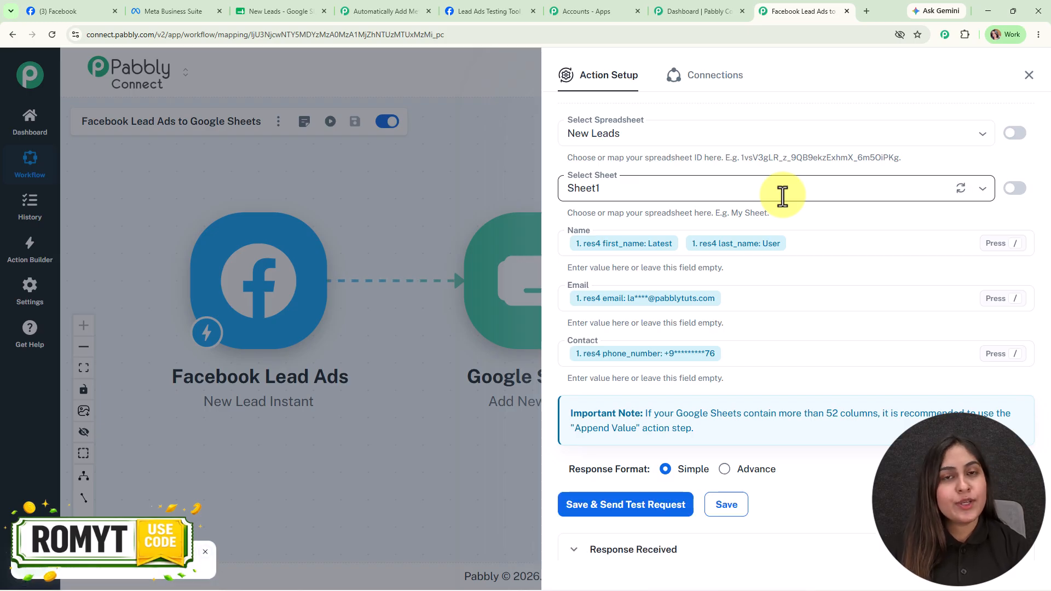
scroll(816, 361, "down", 5)
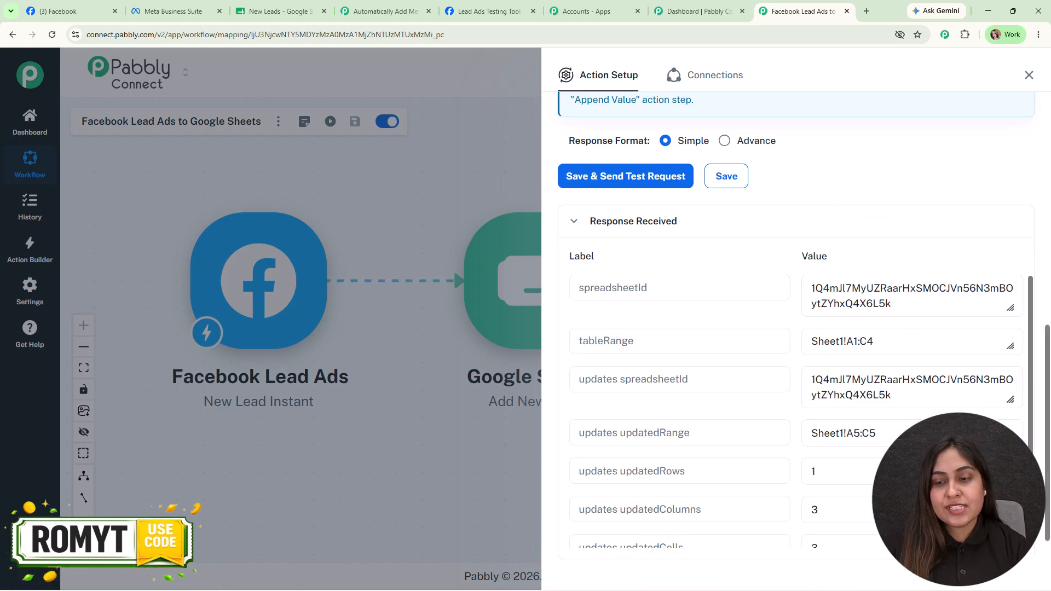
left_click(1029, 75)
Check the New Leads spreadsheet for the newly added lead row and return to the Pabbly Connect workflow.
left_click_drag(389, 172, 530, 246)
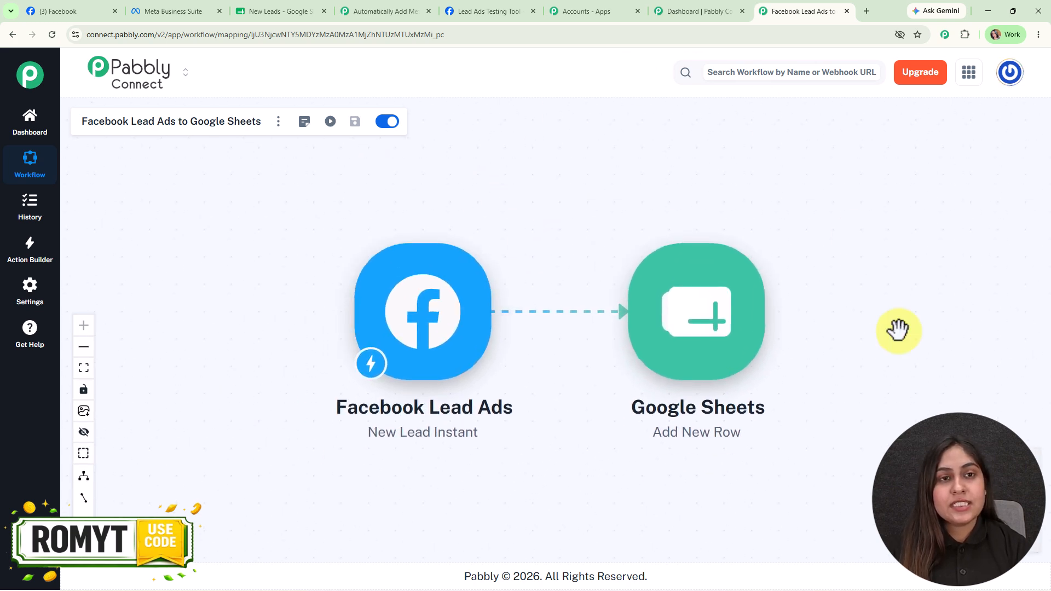
left_click(251, 10)
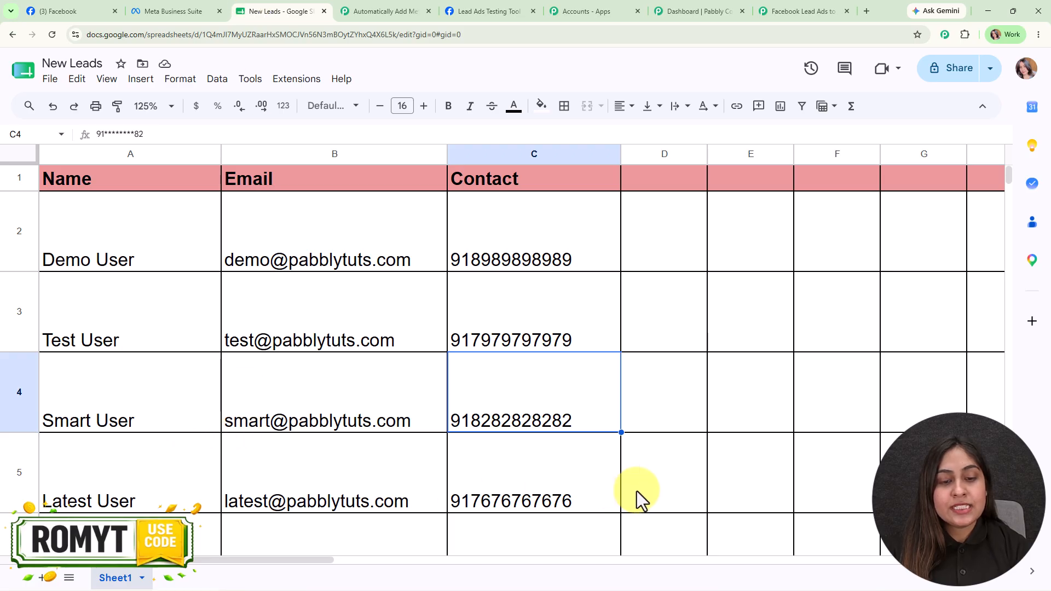
left_click(669, 485)
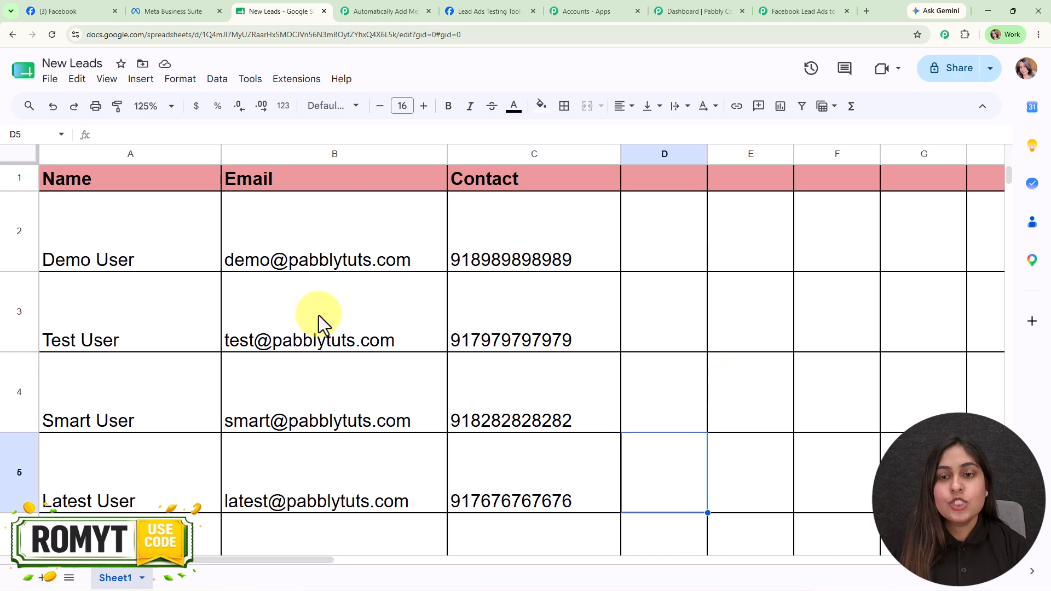
left_click(821, 9)
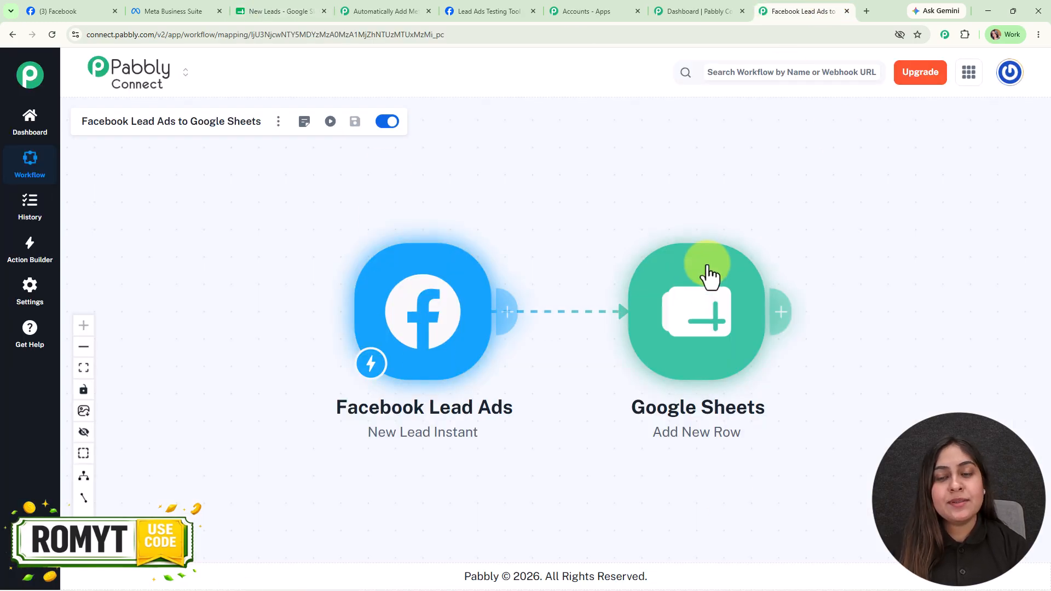